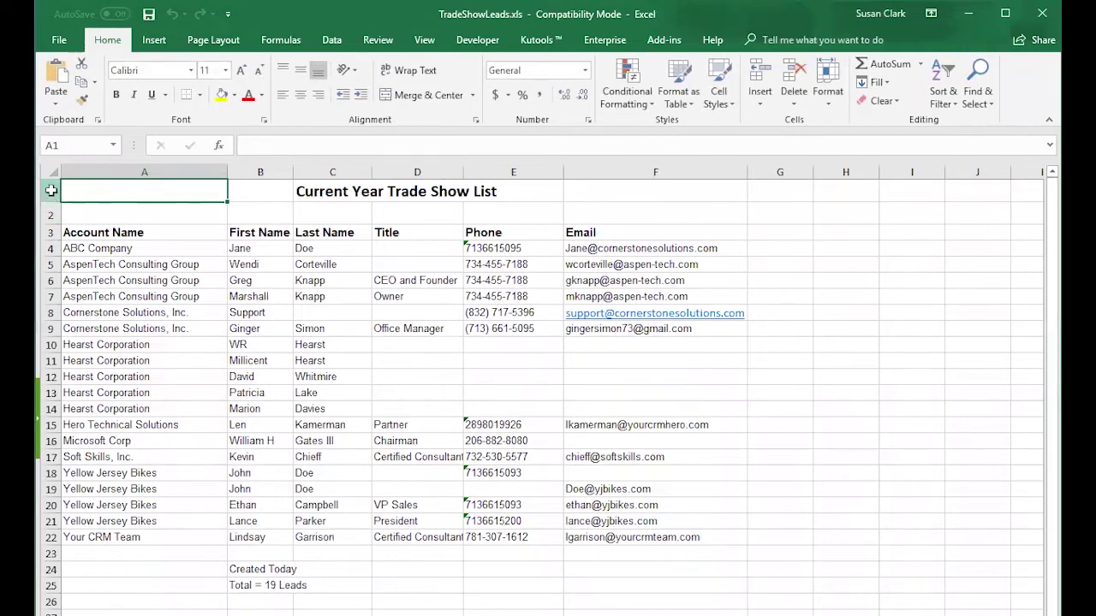
Delete rows 1 and 2 above the column headers, removing the "Current Year Trade Show List" title
drag(49, 193, 48, 214)
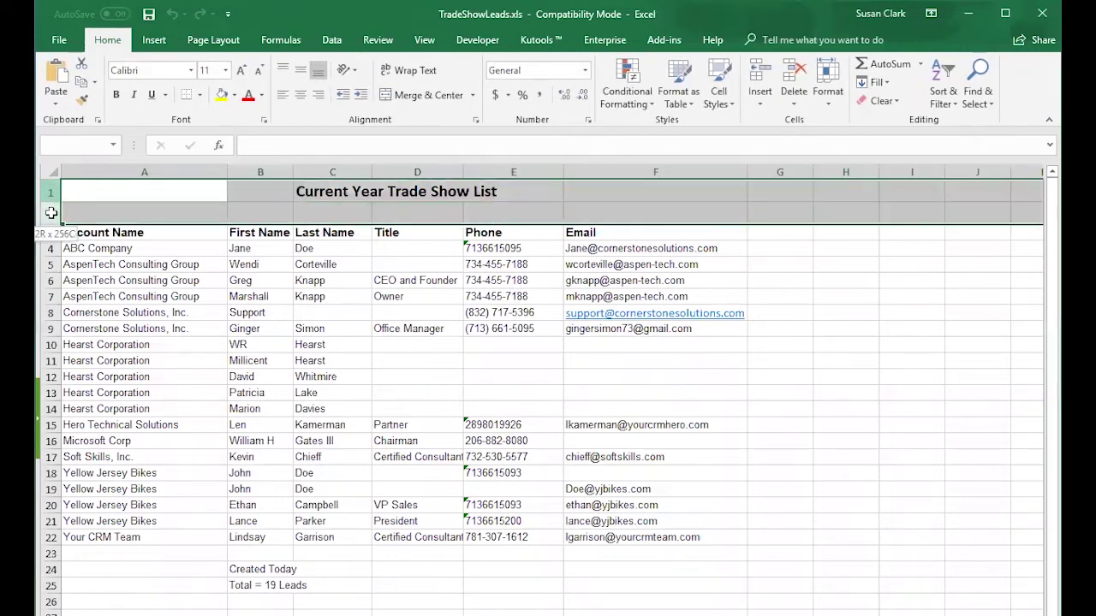
right_click(539, 196)
click(582, 327)
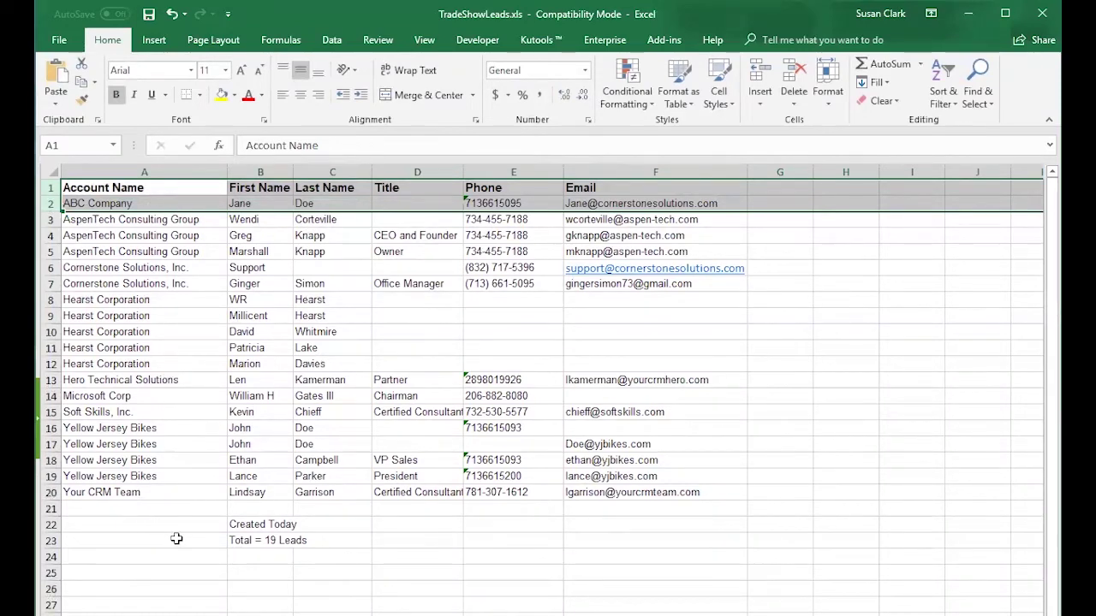
Delete rows 21 to 23 below the lead list, removing the creation note and the leads total
drag(50, 509, 43, 542)
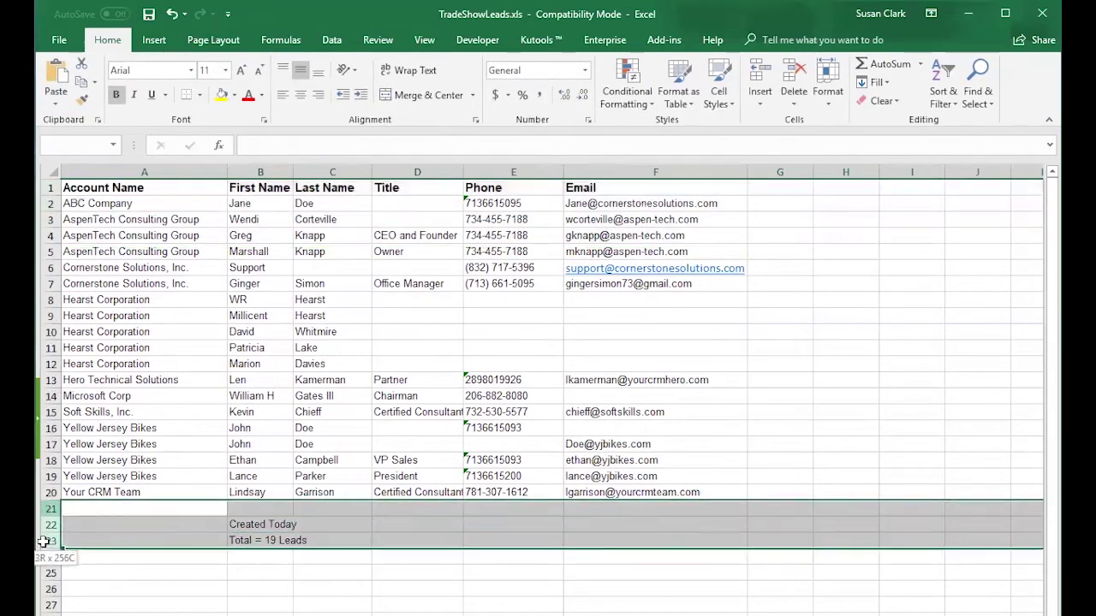
right_click(285, 527)
click(354, 424)
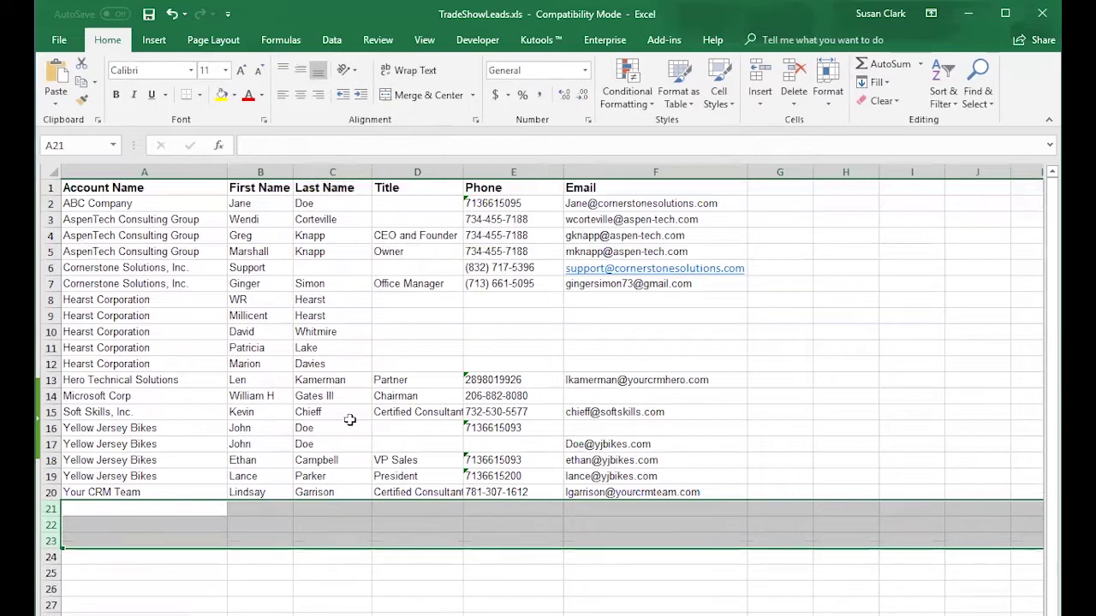
click(250, 203)
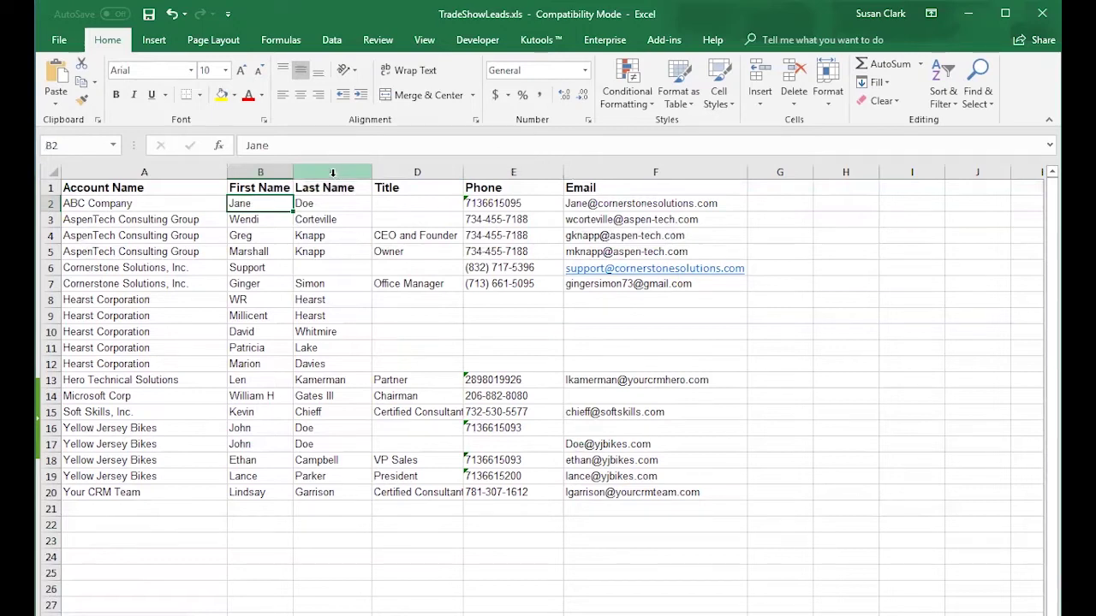
click(142, 184)
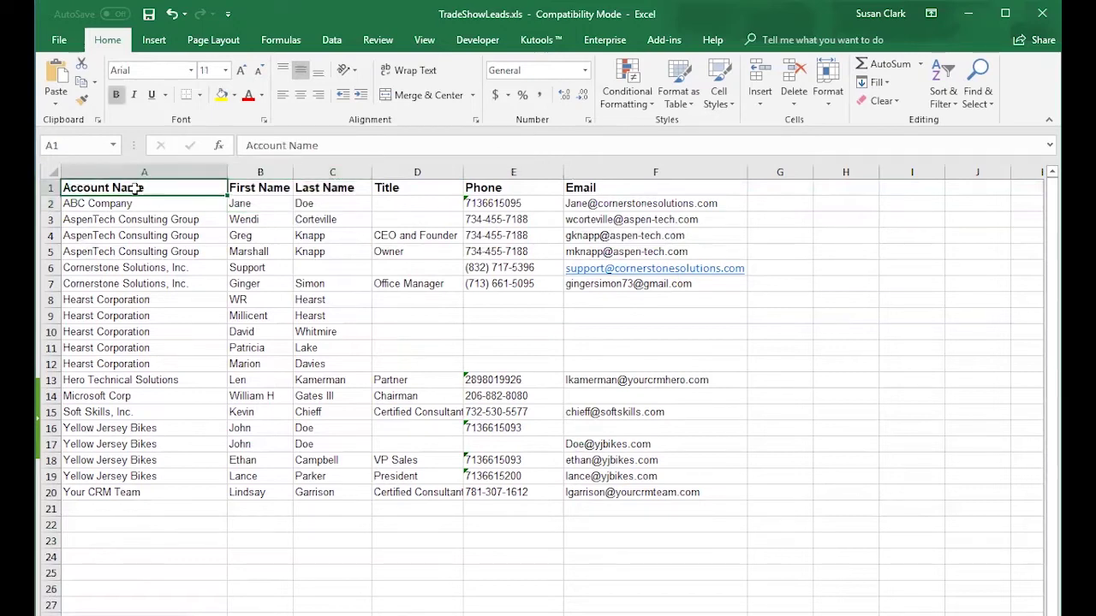
click(351, 189)
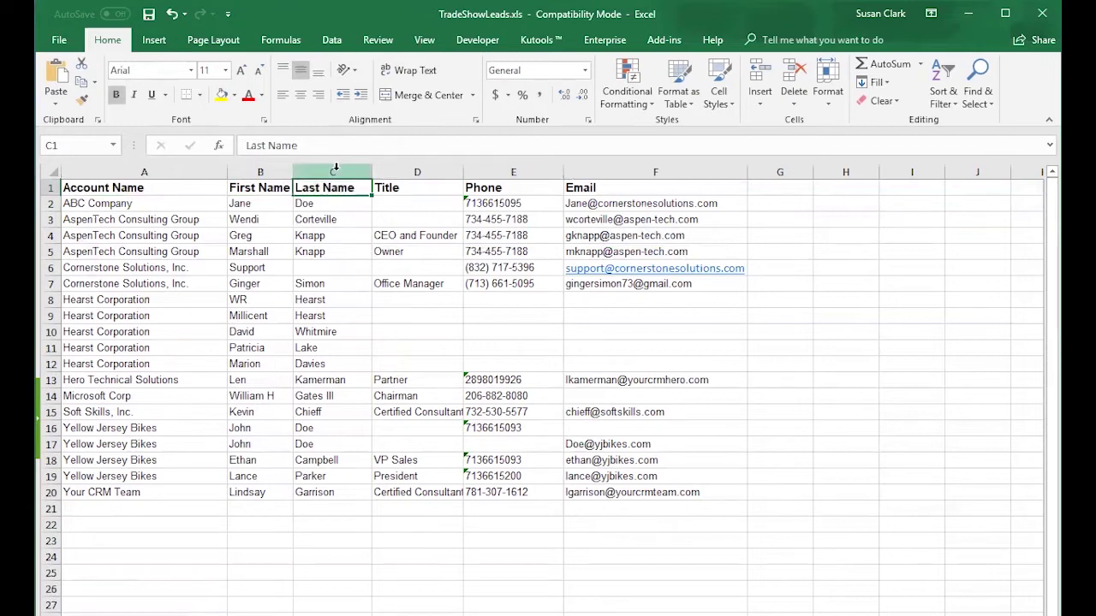
Move "Support" from the First Name cell B6 to the Last Name cell C6 in the Cornerstone Solutions row
click(255, 267)
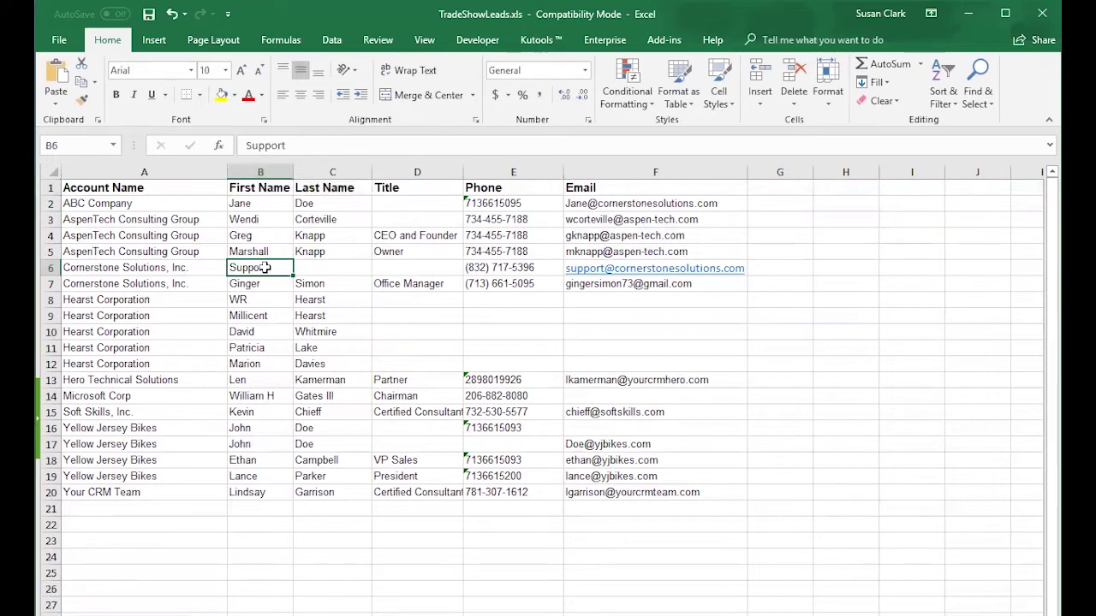
click(332, 267)
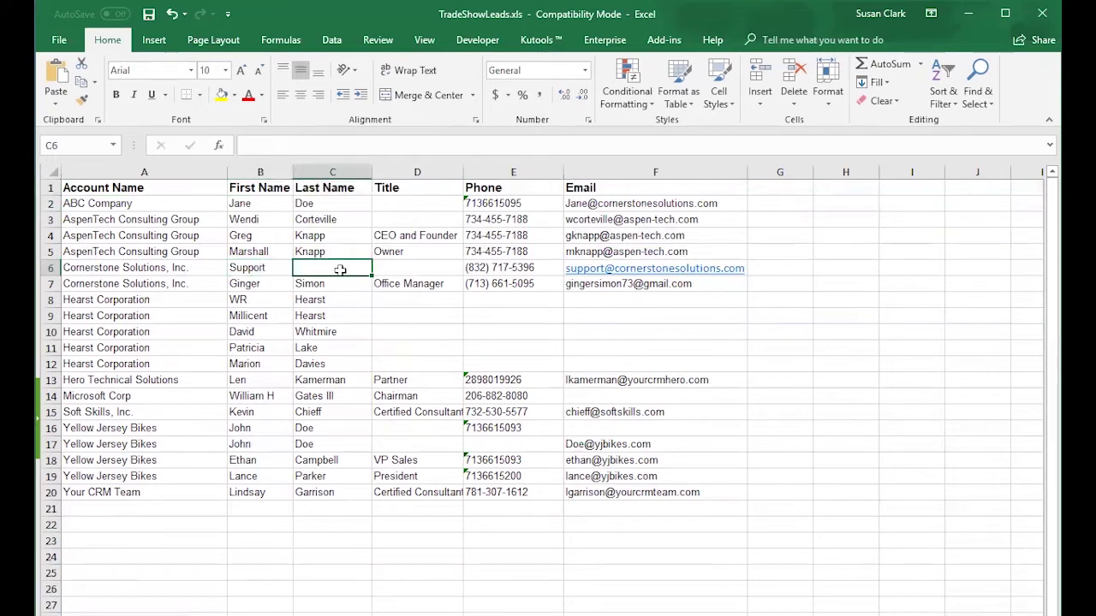
click(278, 269)
key(ctrl+c)
click(329, 274)
key(ctrl+v)
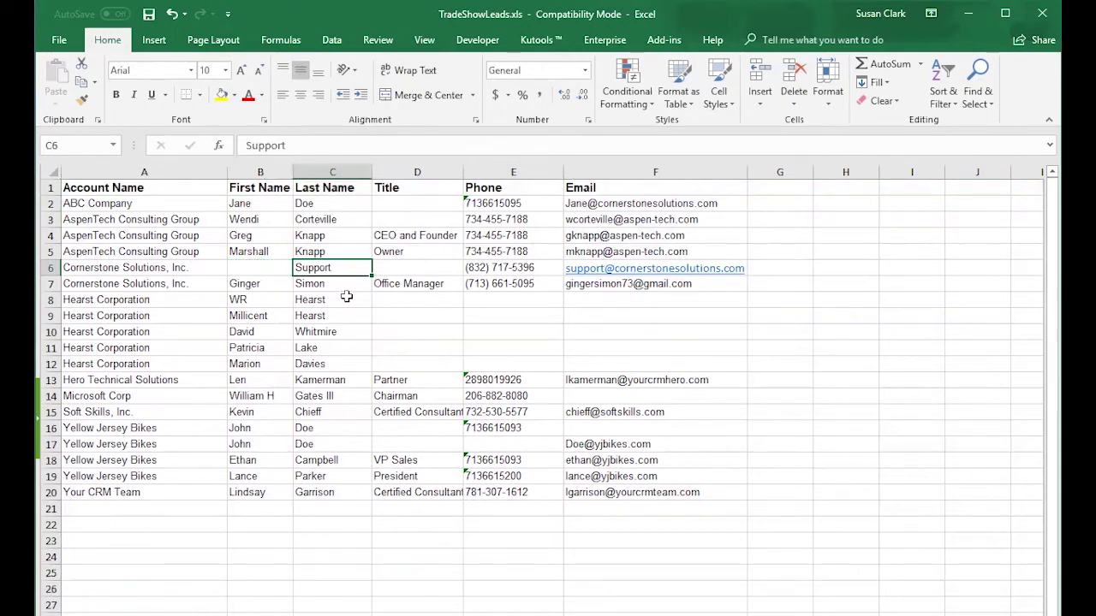
click(340, 301)
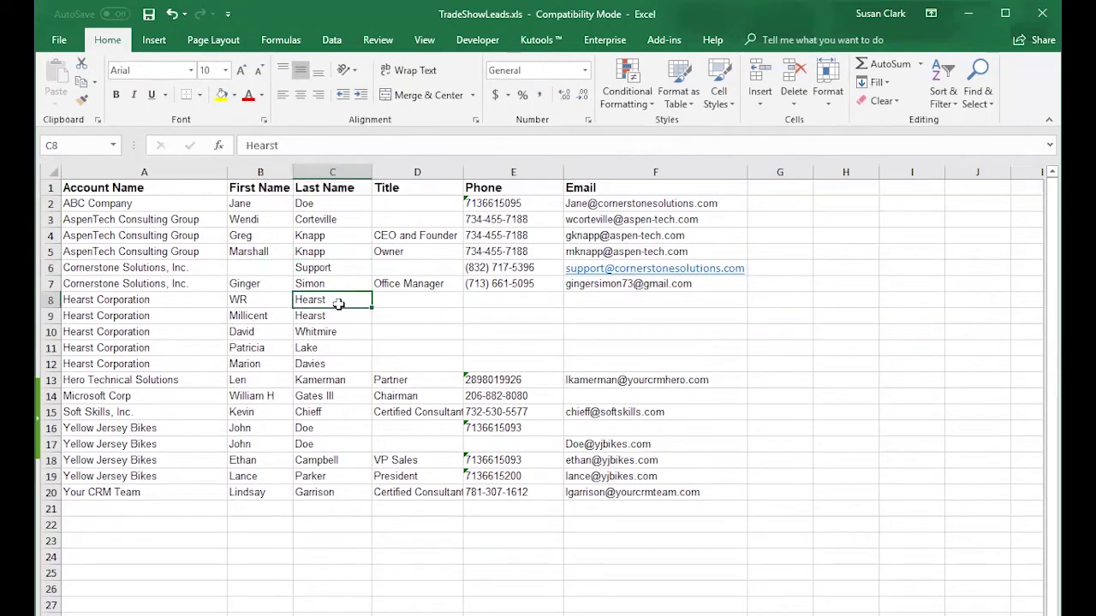
Add a "Lead owner" column header in cell G1
click(770, 189)
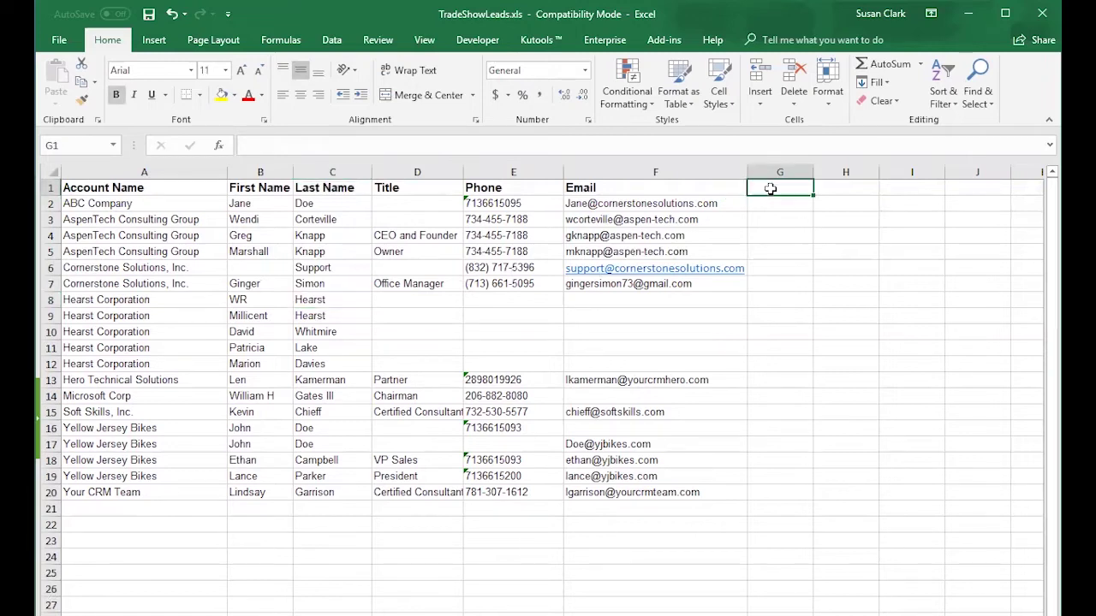
text(Lead owner)
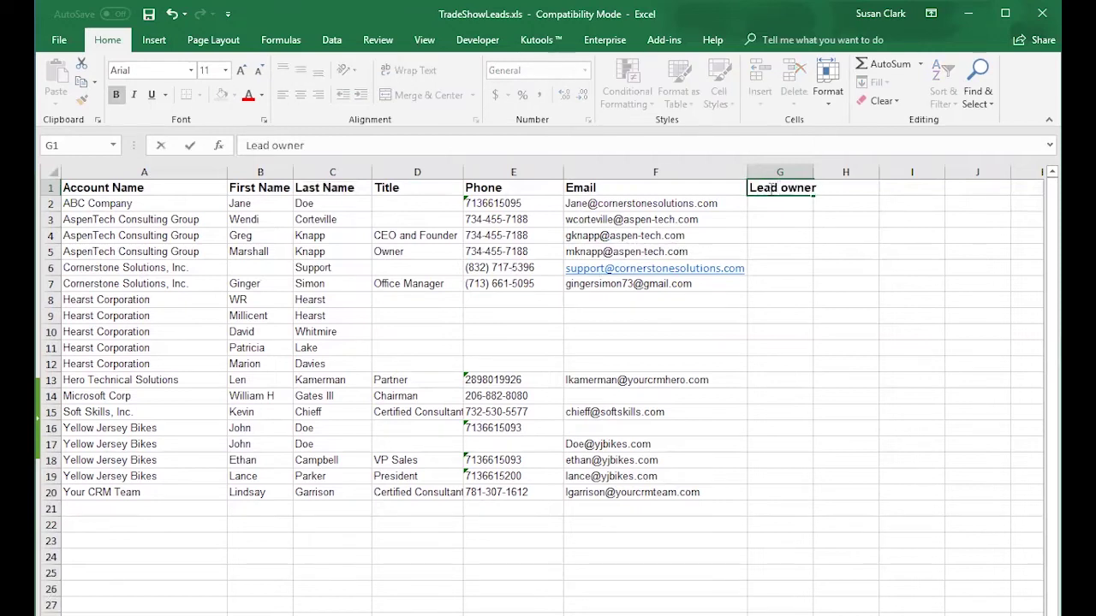
key(Return)
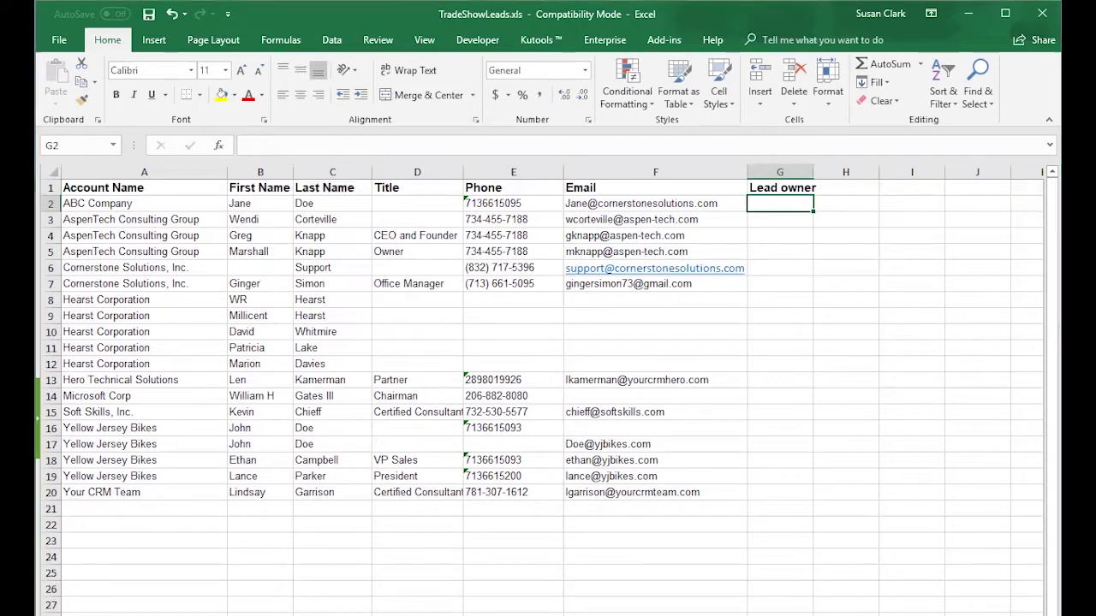
Switch to Zoho CRM, open the Users settings and copy the second active user's email address
key(alt+Tab)
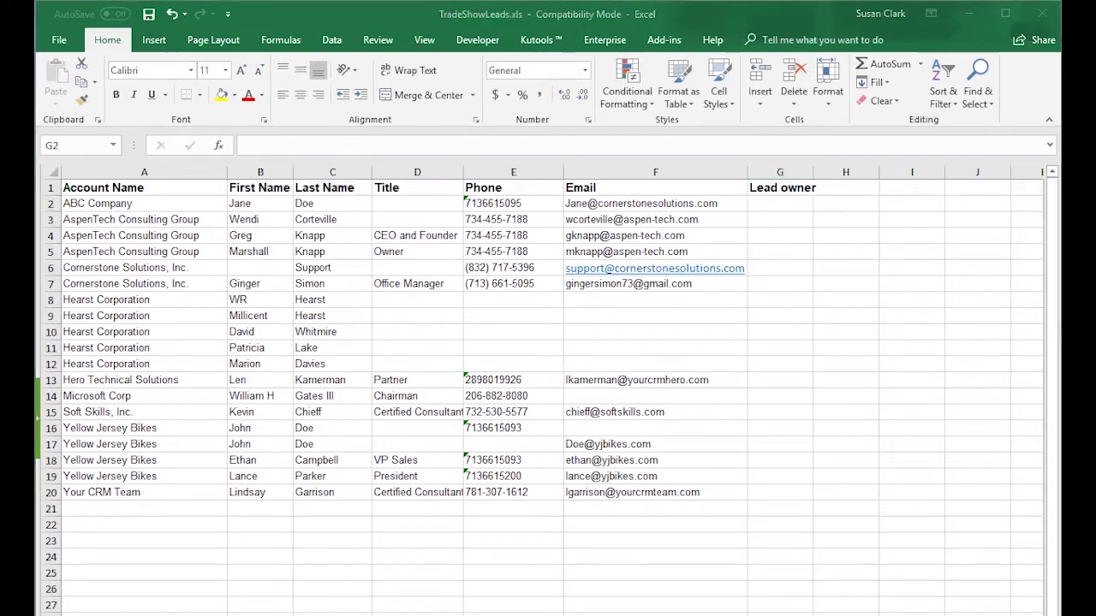
click(969, 14)
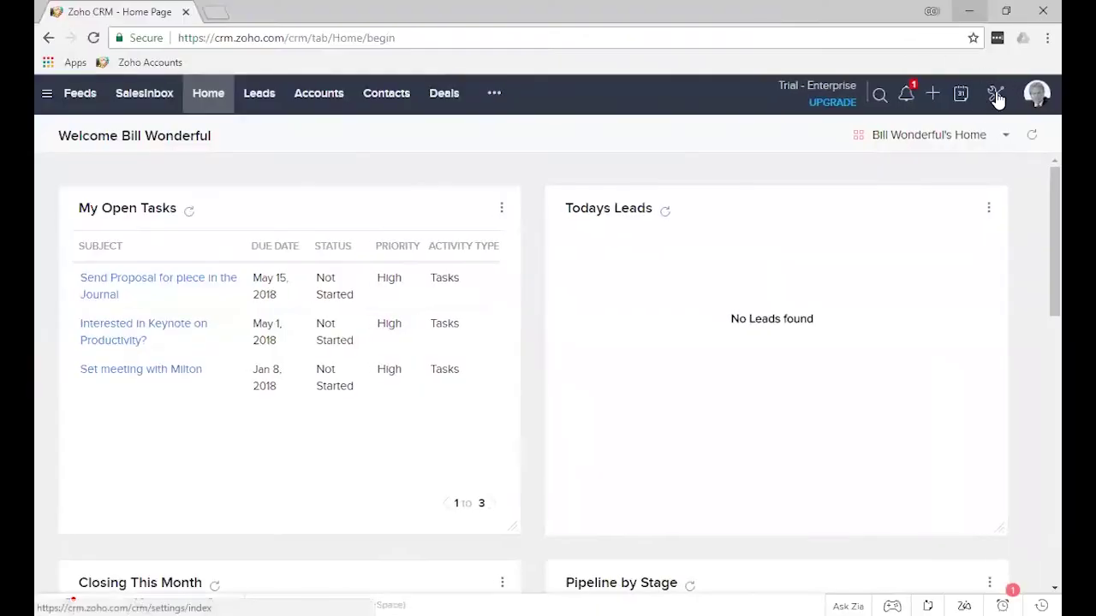
click(996, 97)
click(407, 275)
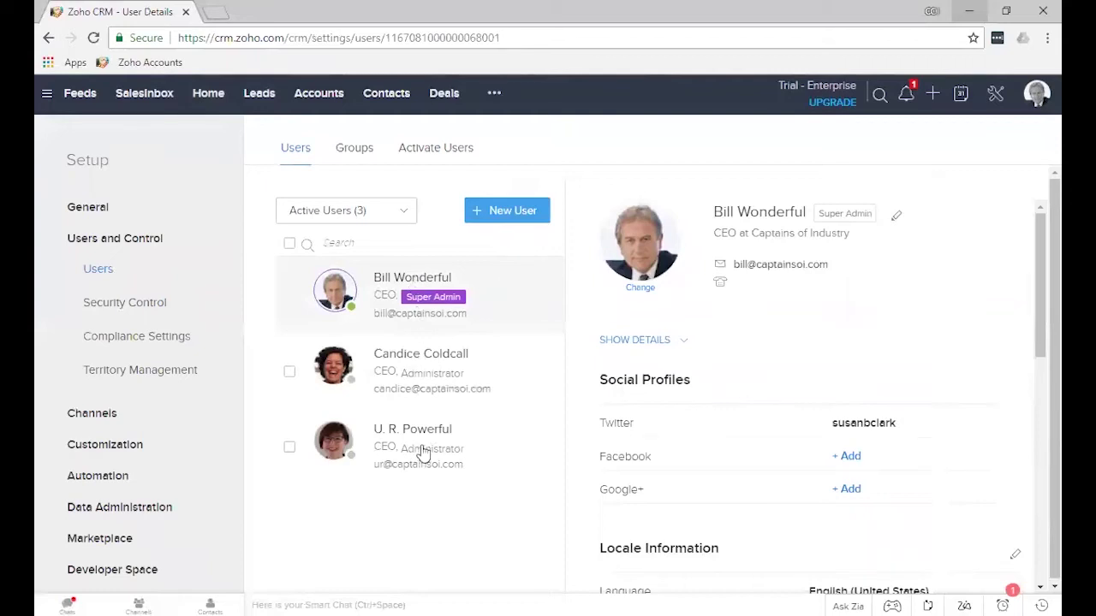
click(428, 358)
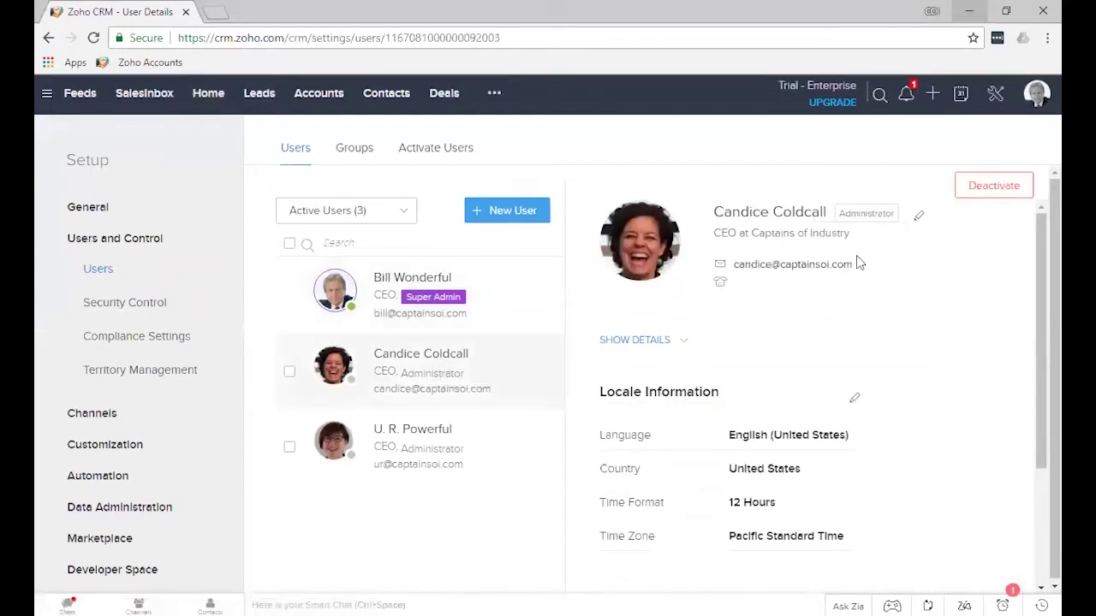
drag(859, 268, 736, 271)
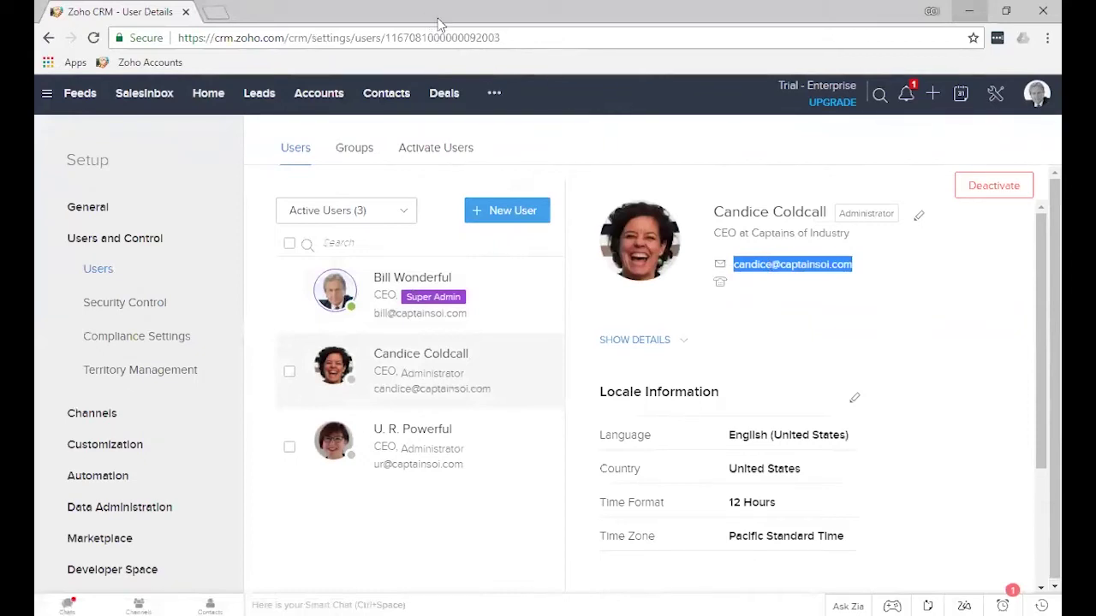
Return to Excel and paste the copied user's email as lead owner into cells G2, G5, G13 and G18
click(969, 11)
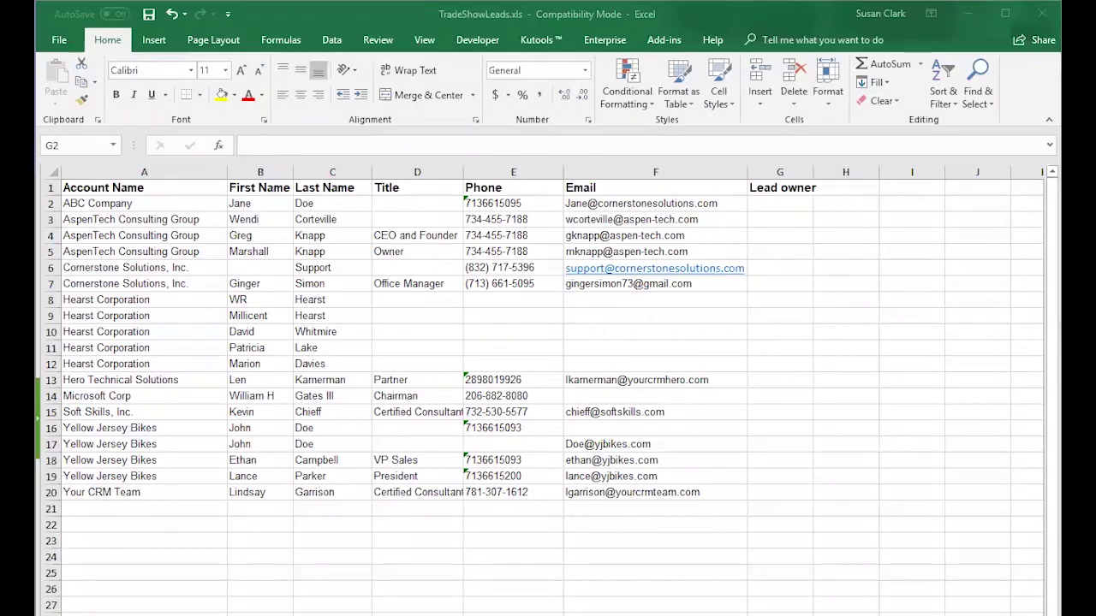
click(780, 207)
key(ctrl+v)
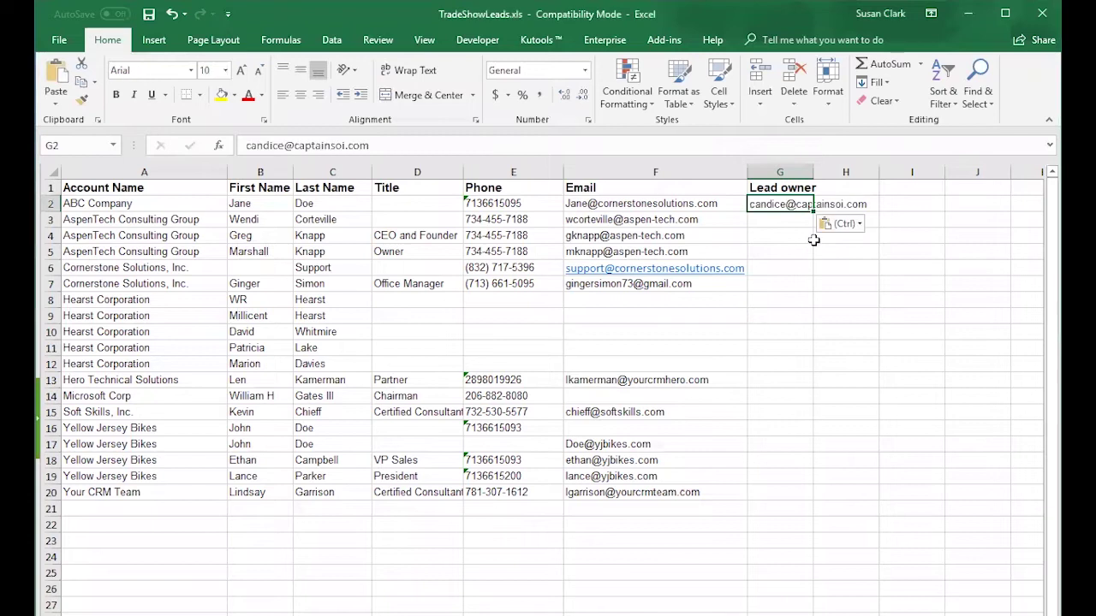
click(780, 253)
key(ctrl+v)
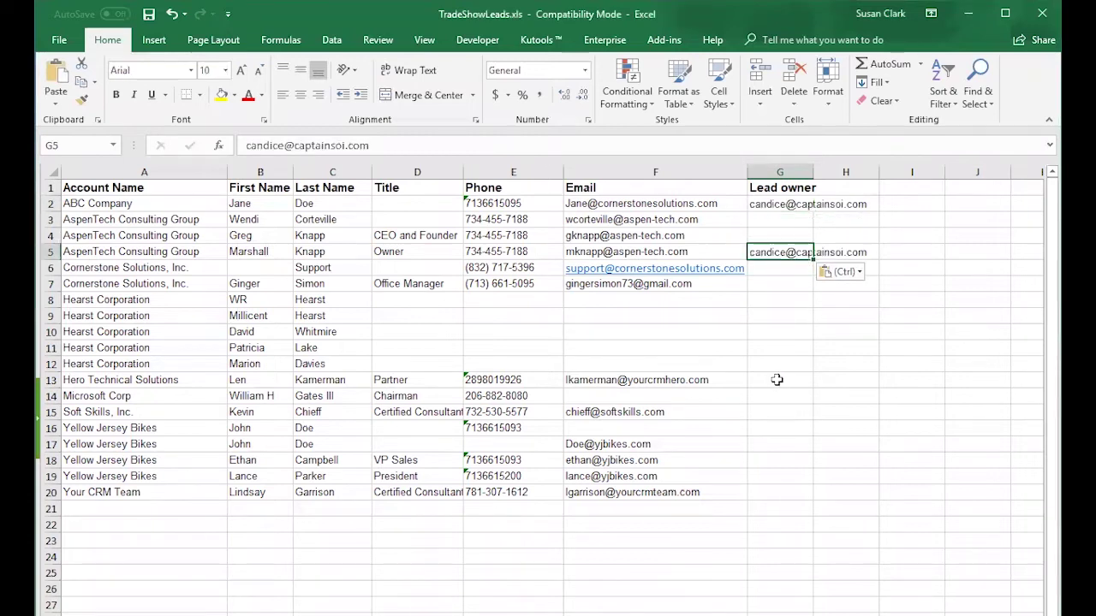
click(777, 379)
key(ctrl+v)
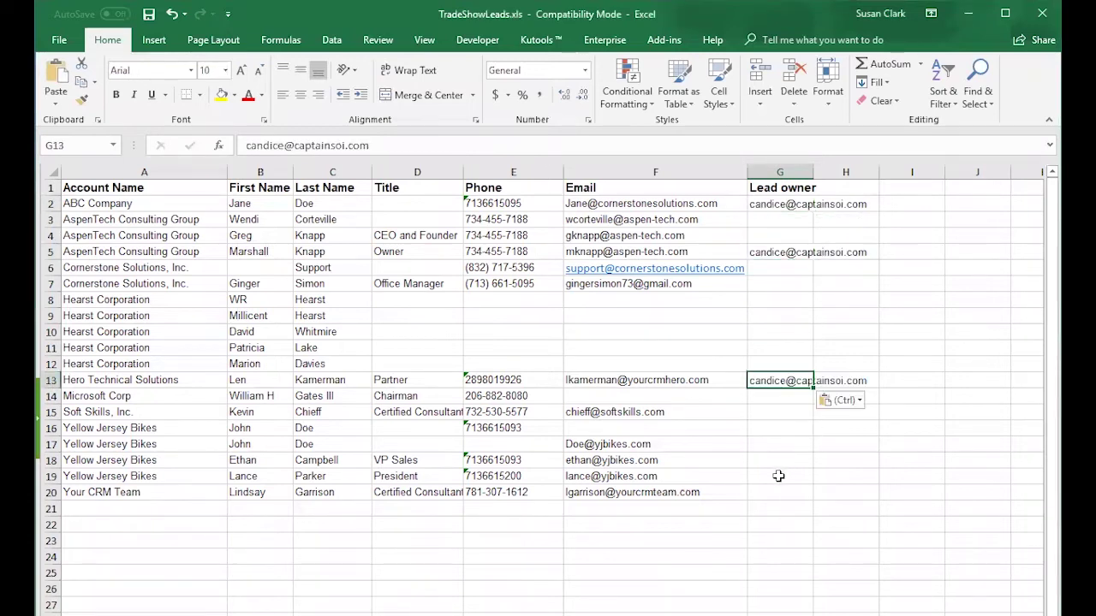
click(778, 462)
key(ctrl+v)
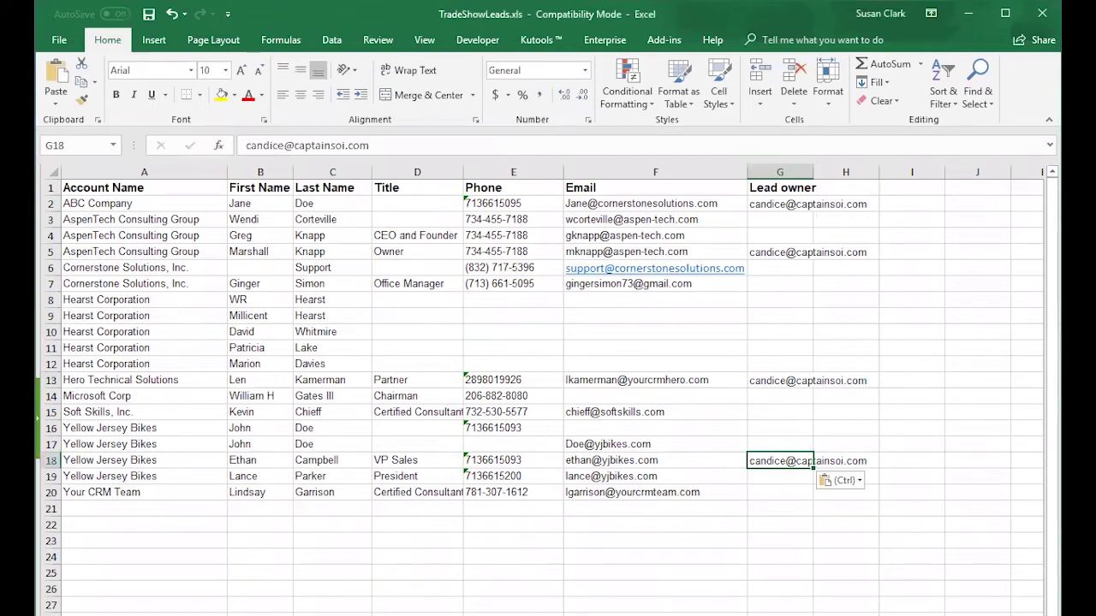
Copy the third CRM user's email and paste it as lead owner into cells G3, G4 and G15
key(alt+Tab)
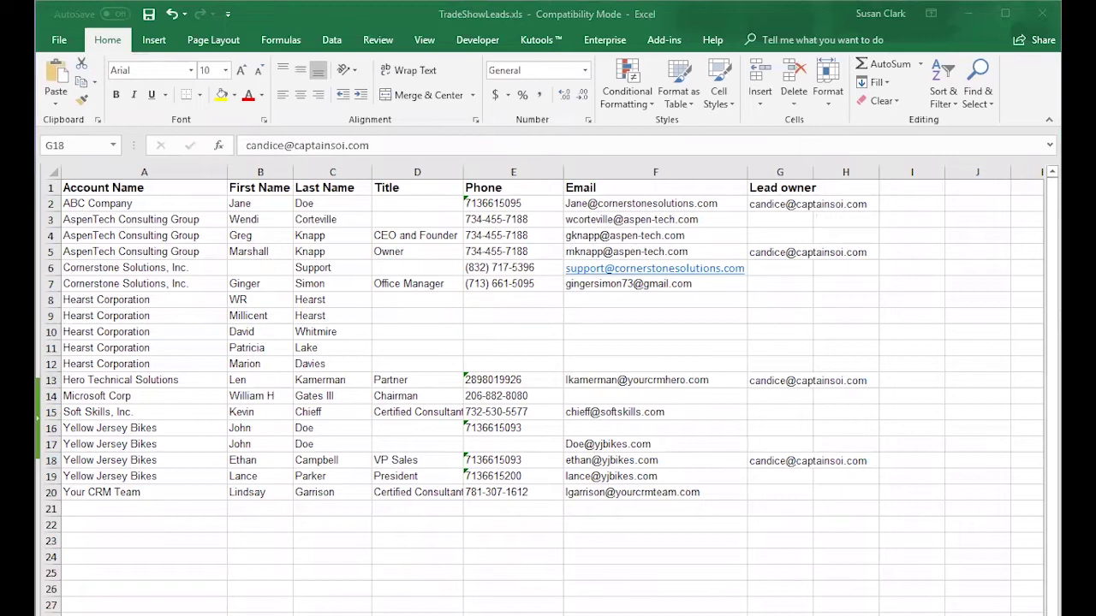
click(780, 220)
key(ctrl+v)
click(788, 236)
key(ctrl+v)
click(772, 412)
key(ctrl+v)
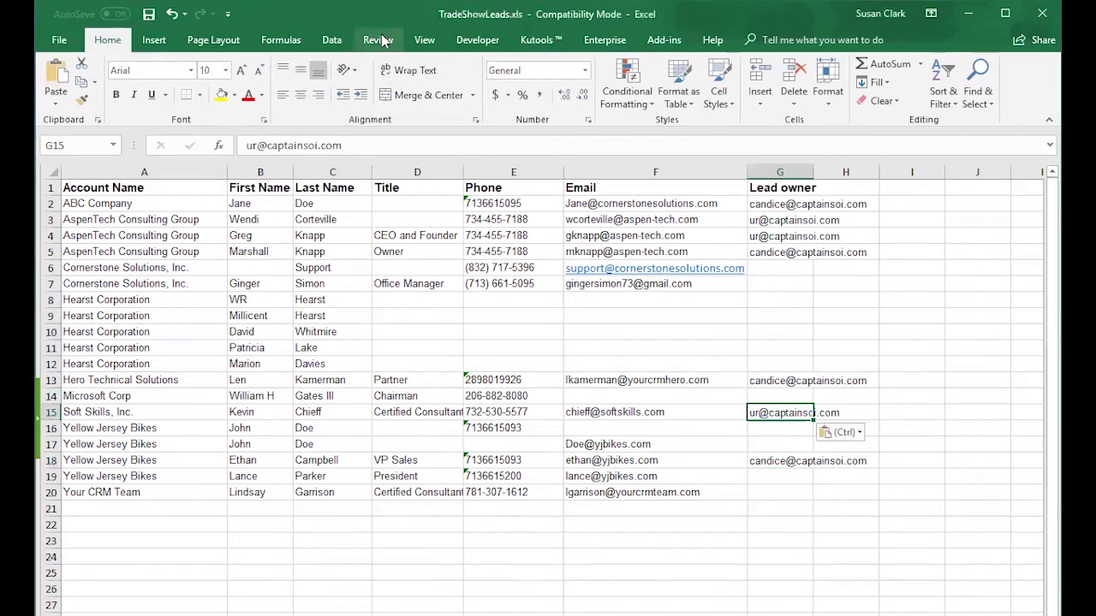
Examine the file formats available for saving the workbook, including CSV (Comma delimited), and return to the sheet without saving
click(58, 42)
click(71, 204)
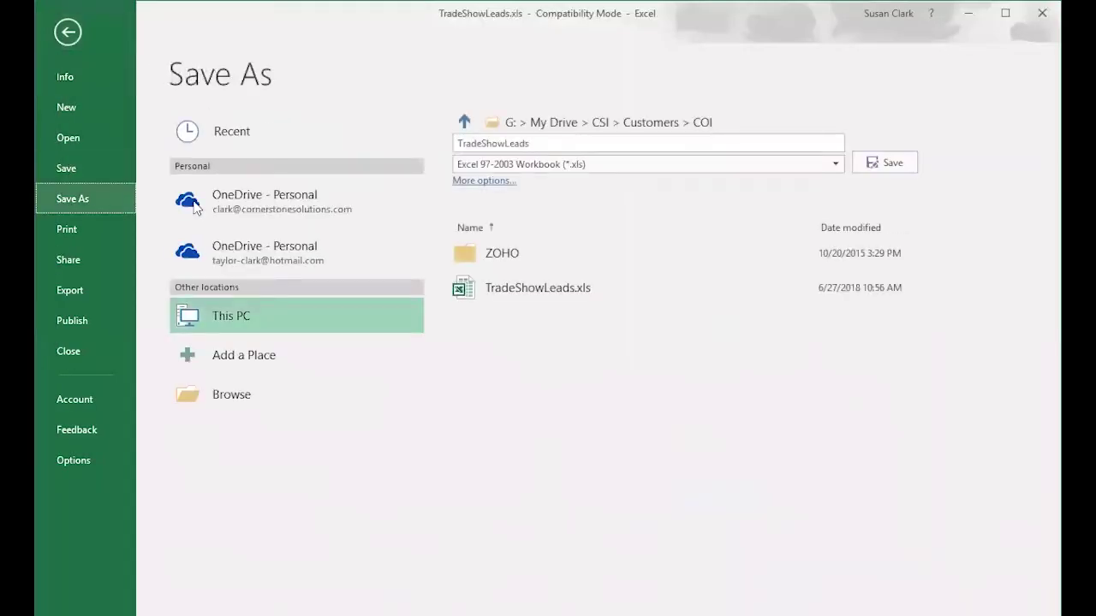
click(637, 168)
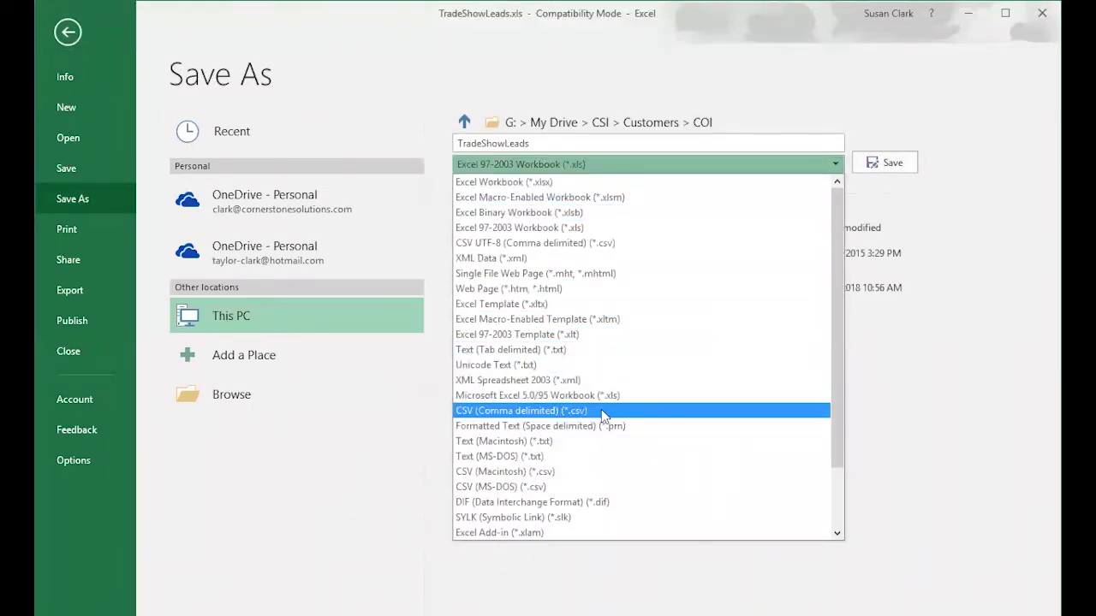
click(937, 368)
click(77, 37)
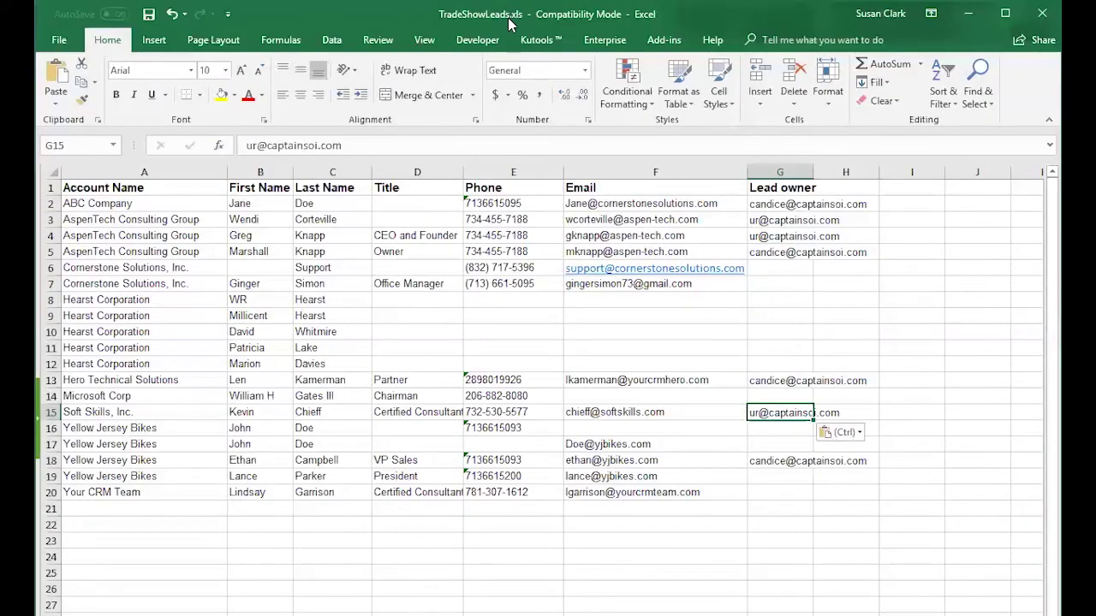
Switch from Excel to Zoho CRM, maximize the browser window and open the Leads module
click(968, 15)
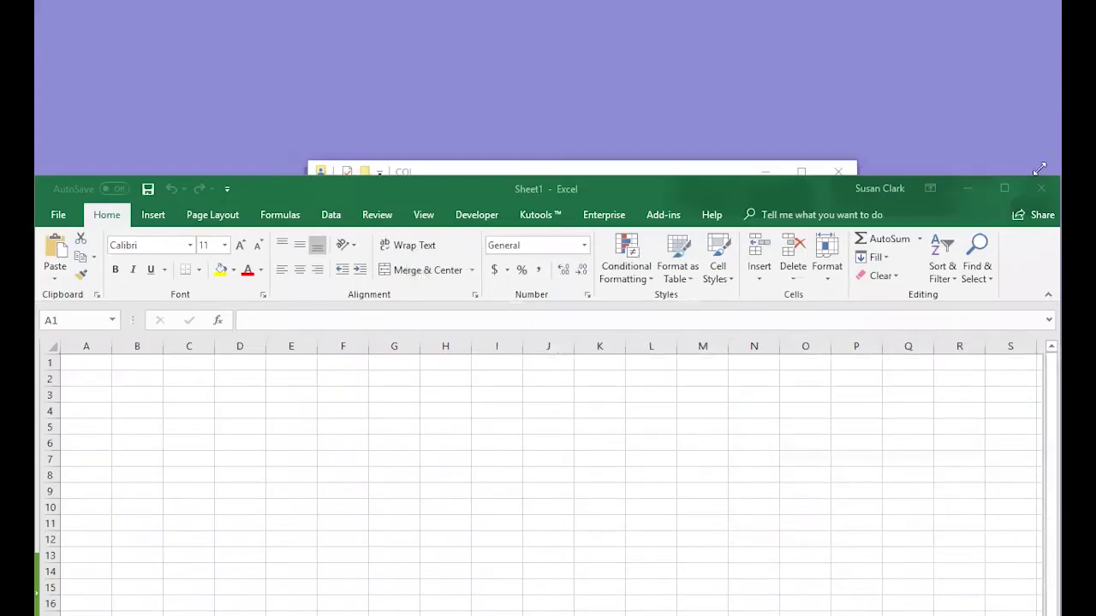
click(968, 188)
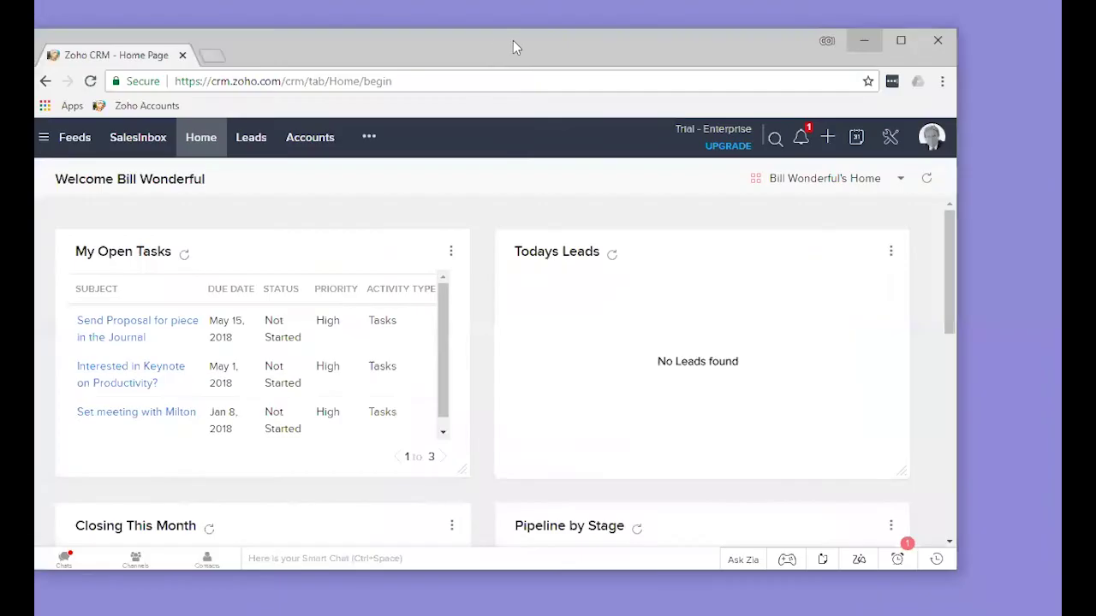
double_click(512, 40)
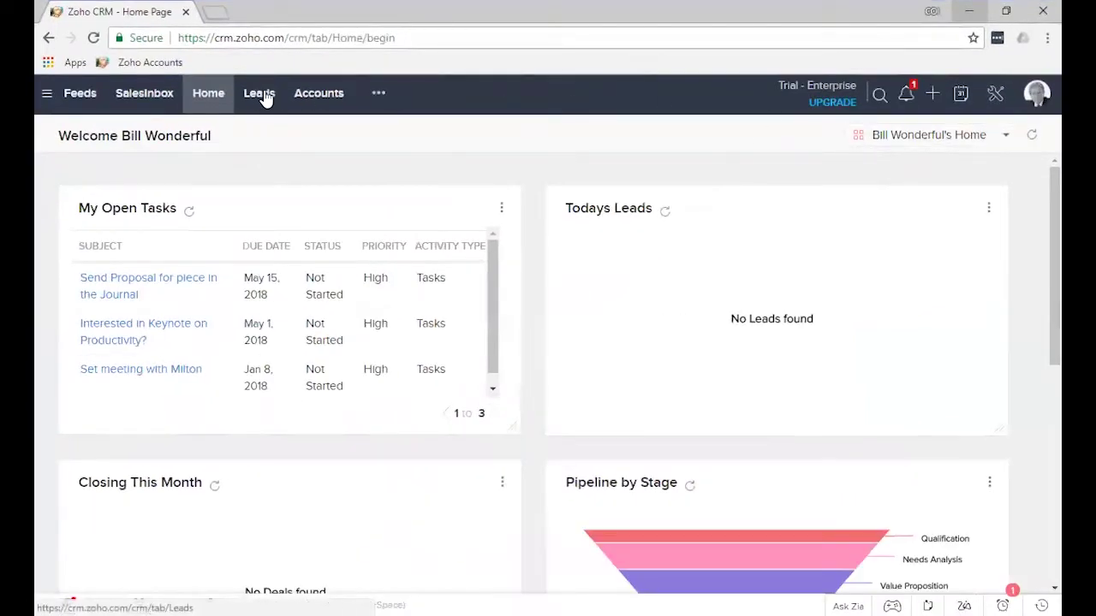
click(259, 94)
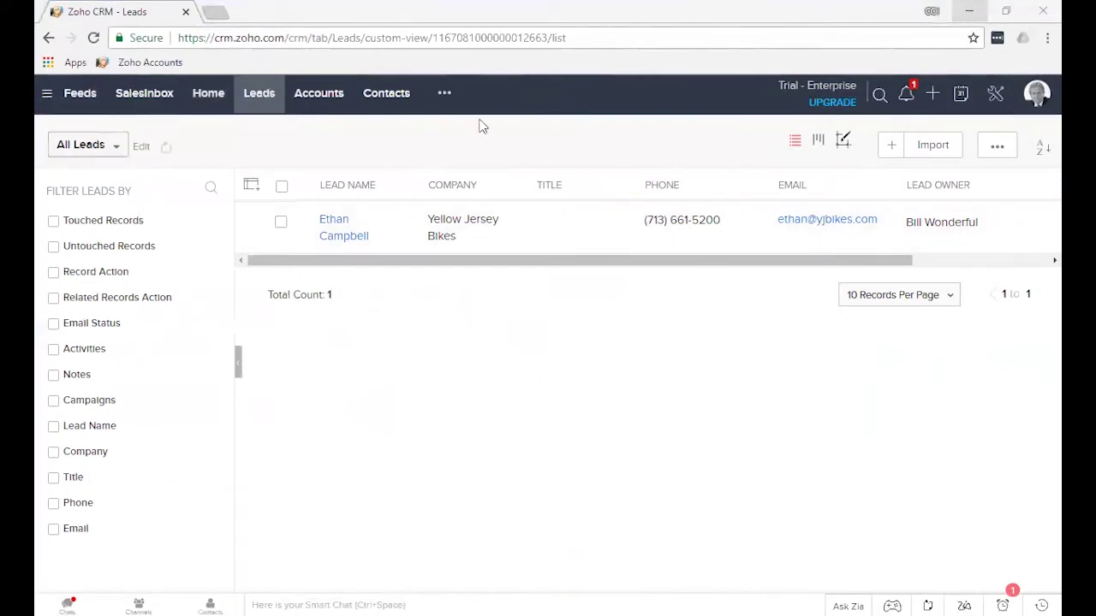
click(444, 94)
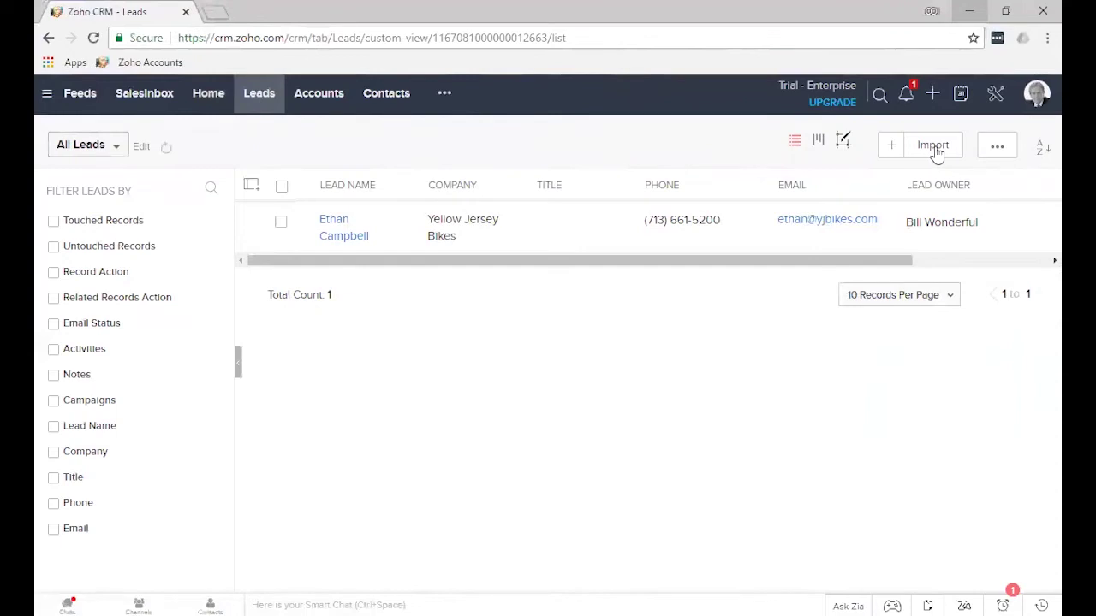
Start a leads import from file, upload TradeShowLeads.xls and continue to the options for handling its records
mouse_move(938, 152)
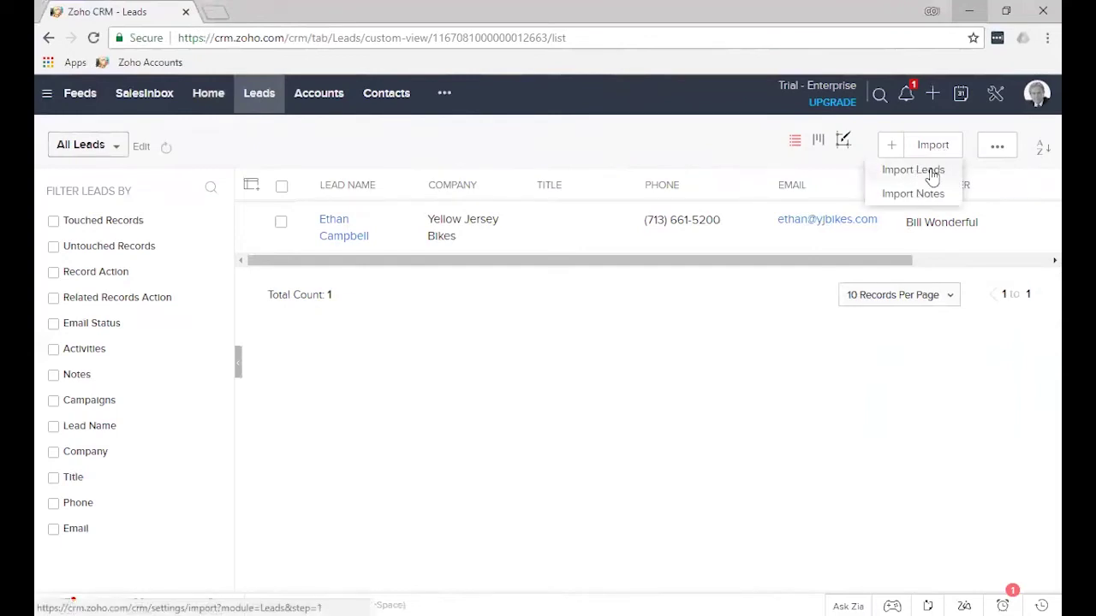
click(933, 176)
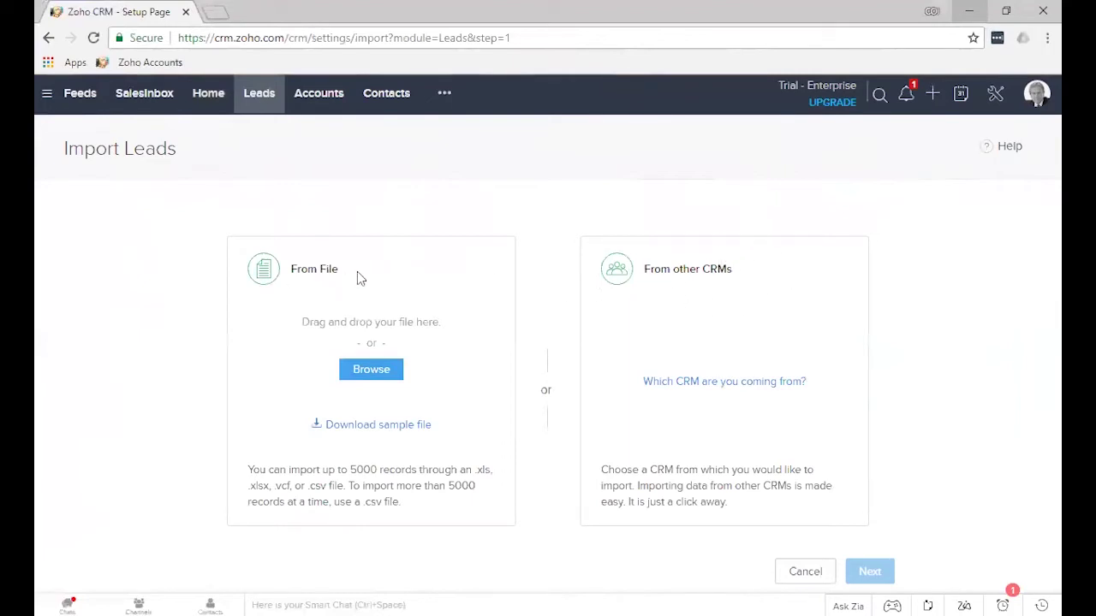
click(372, 370)
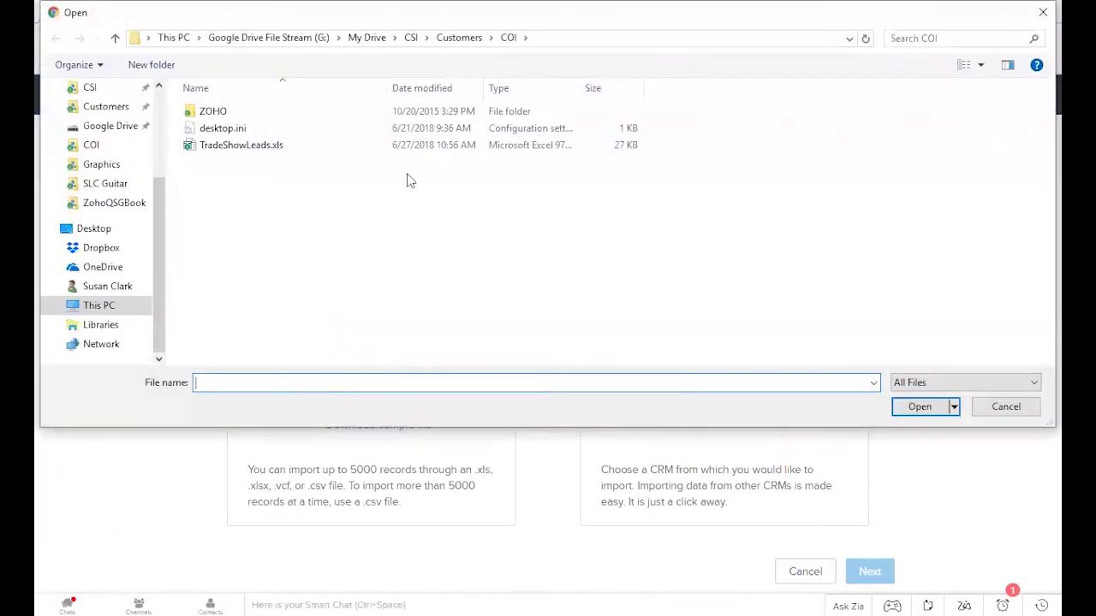
click(238, 146)
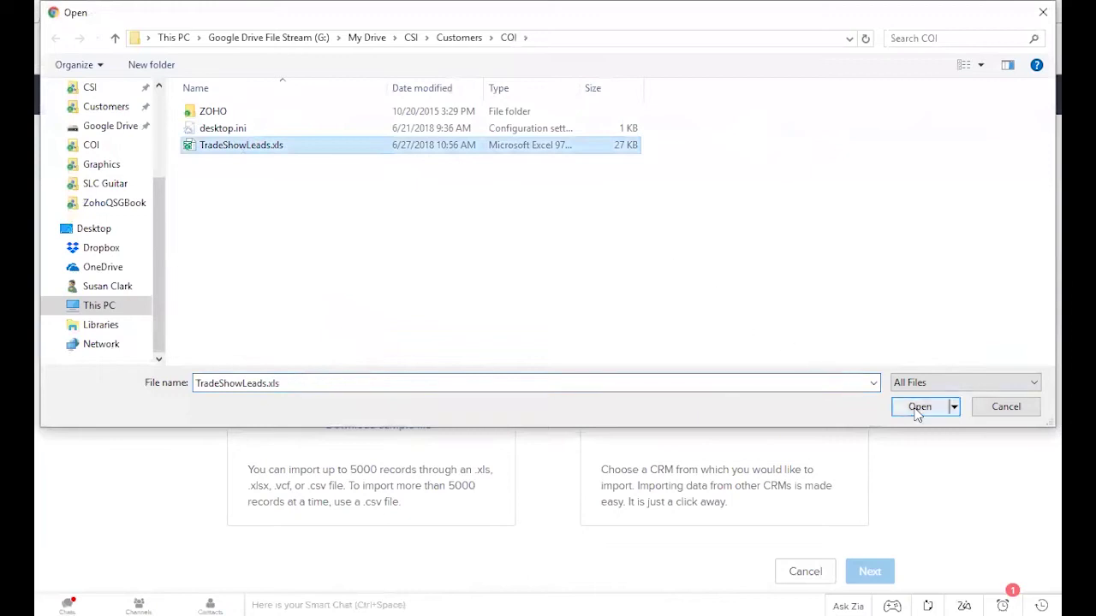
click(918, 407)
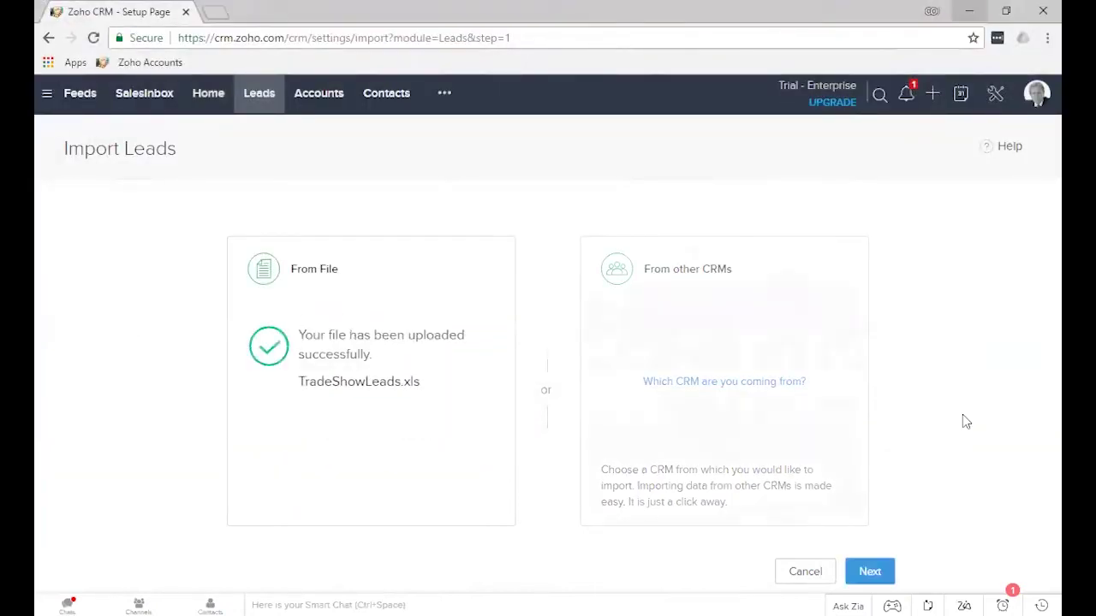
click(872, 572)
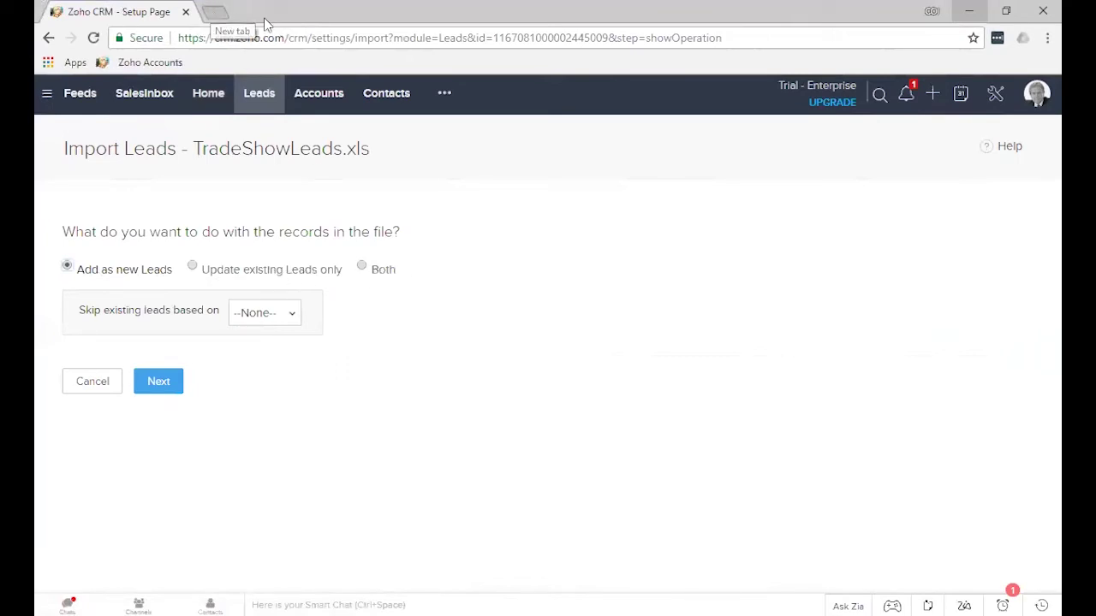
Open the Leads list in a second CRM tab and compare the existing Yellow Jersey Bikes lead with row 18 of the TradeShowLeads workbook
click(214, 11)
click(149, 64)
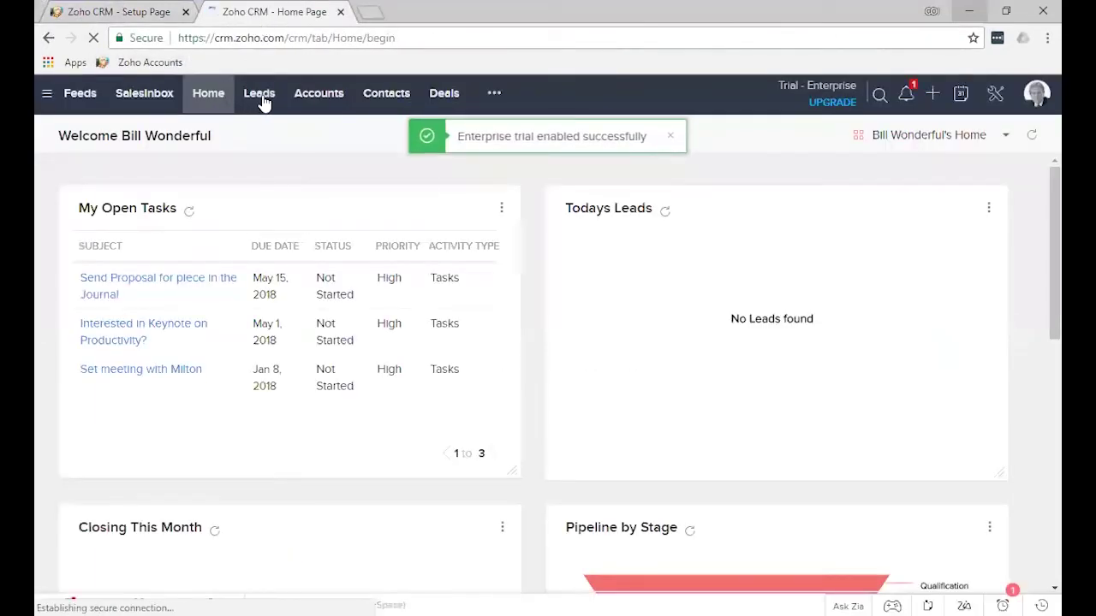
click(259, 94)
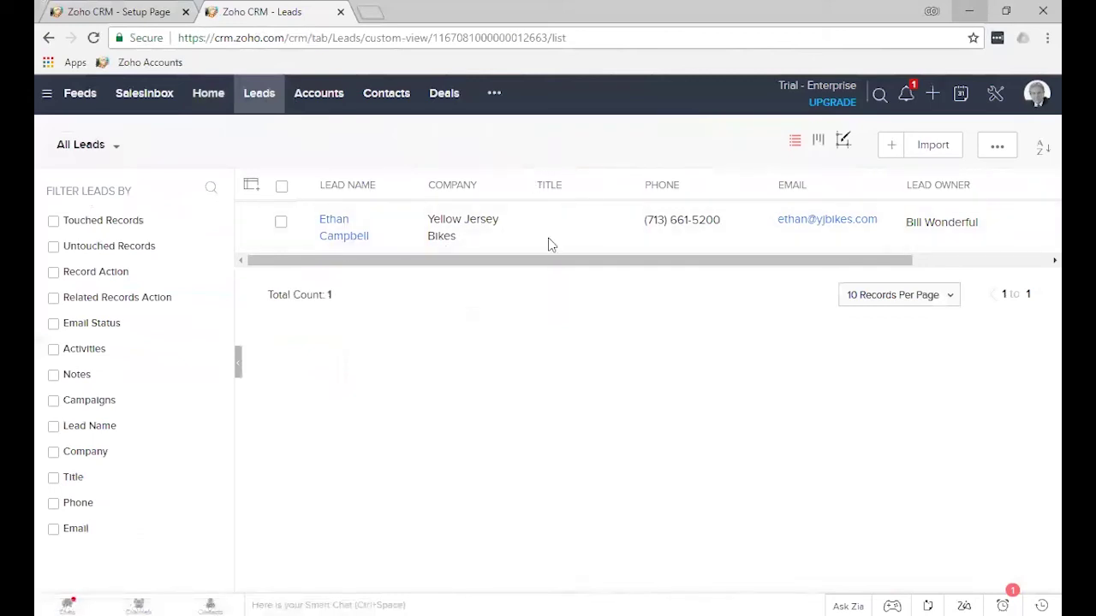
mouse_move(912, 224)
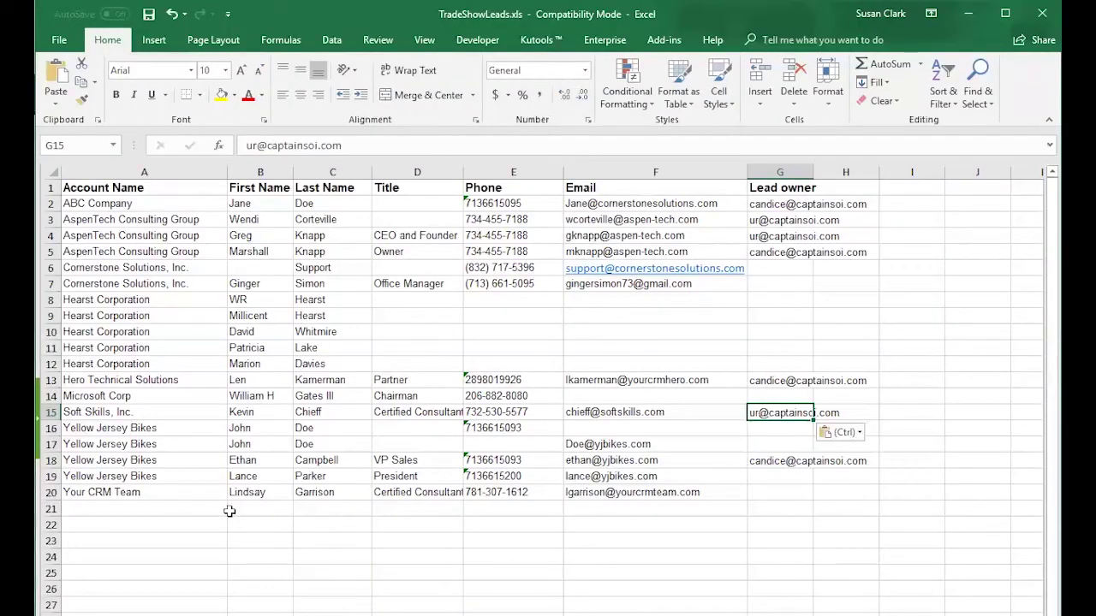
click(48, 460)
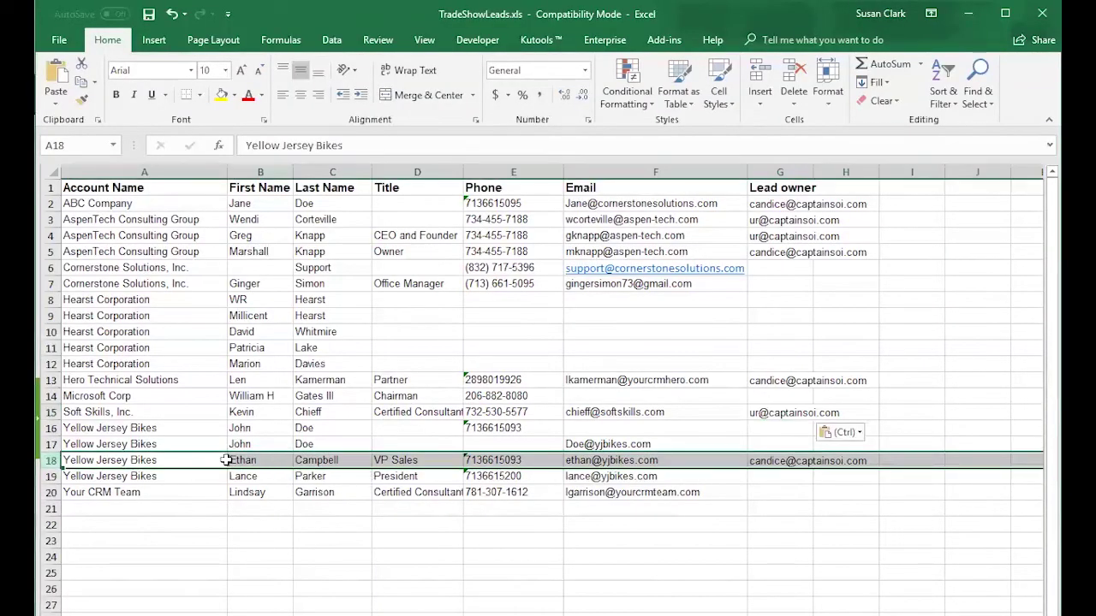
click(422, 459)
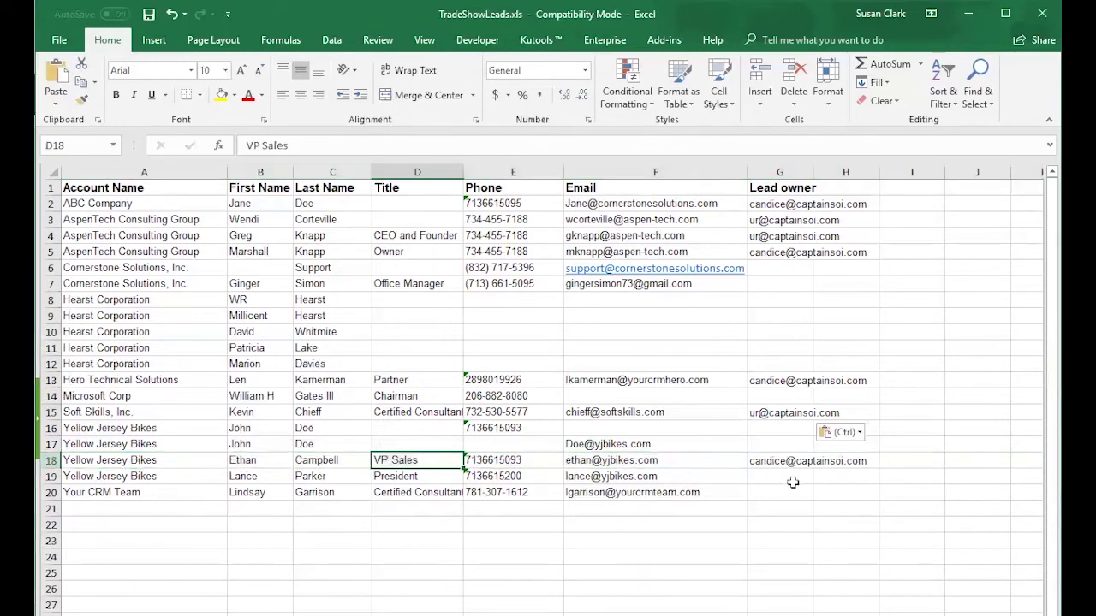
click(972, 13)
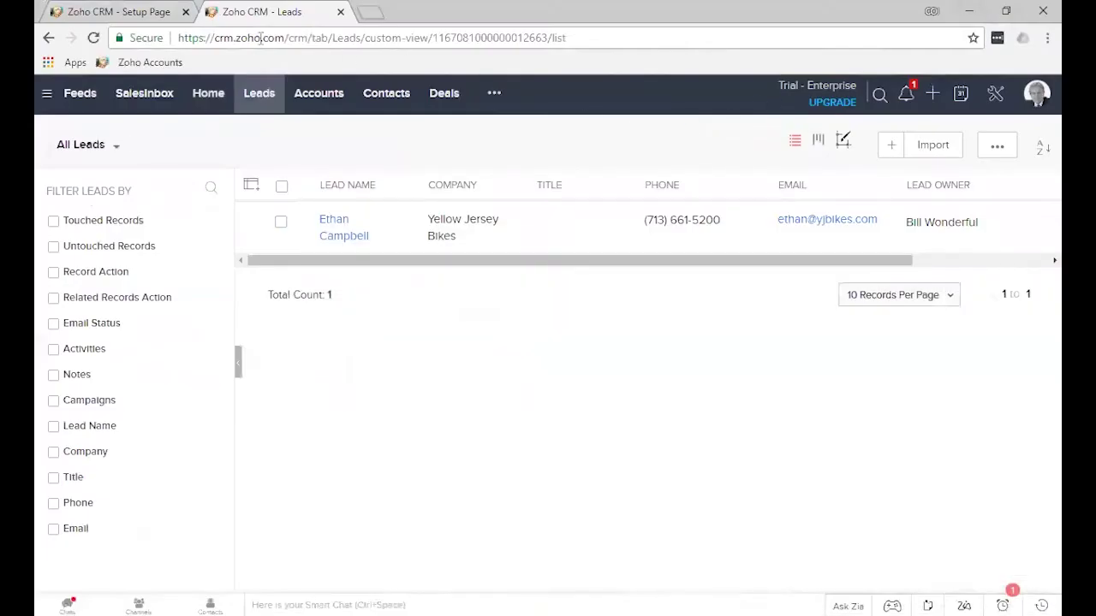
In the import, choose Both with existing leads found by Email, keep empty values from updating existing leads, and continue to field mapping
click(109, 11)
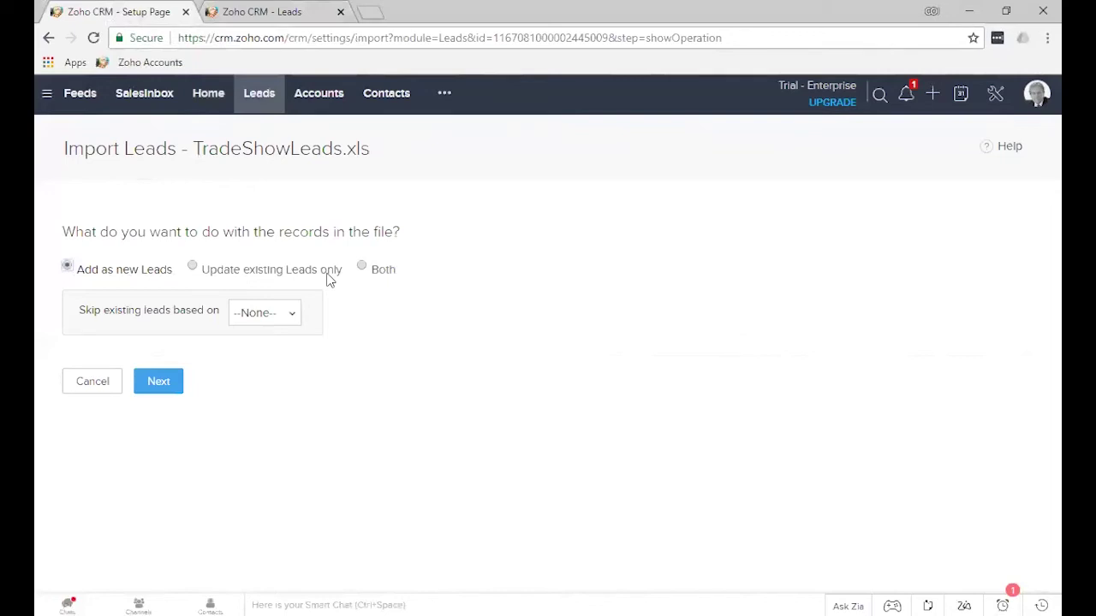
click(205, 270)
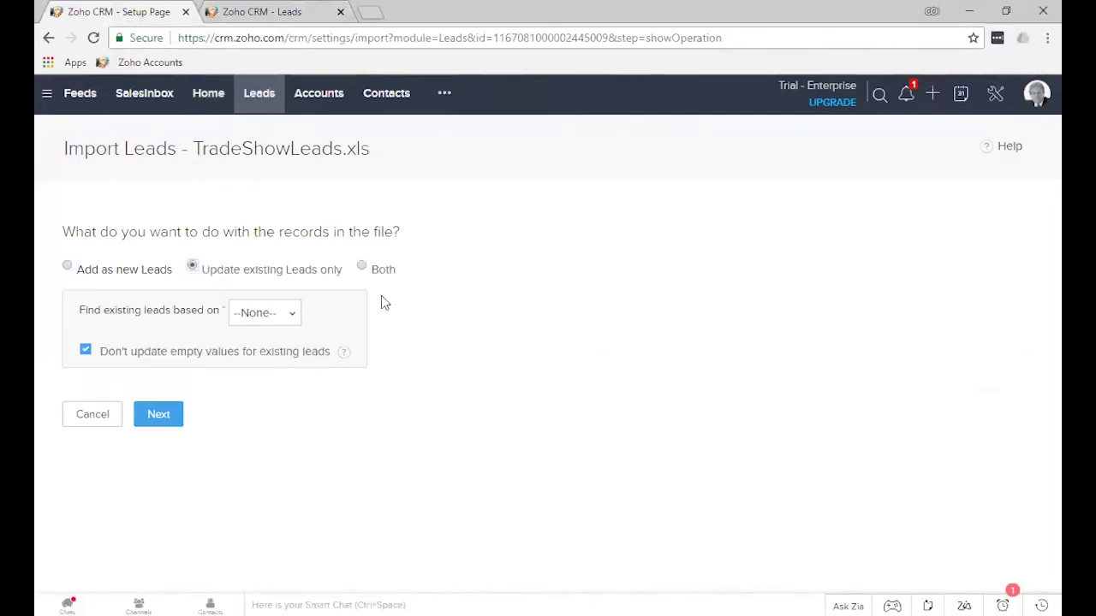
click(362, 267)
click(294, 317)
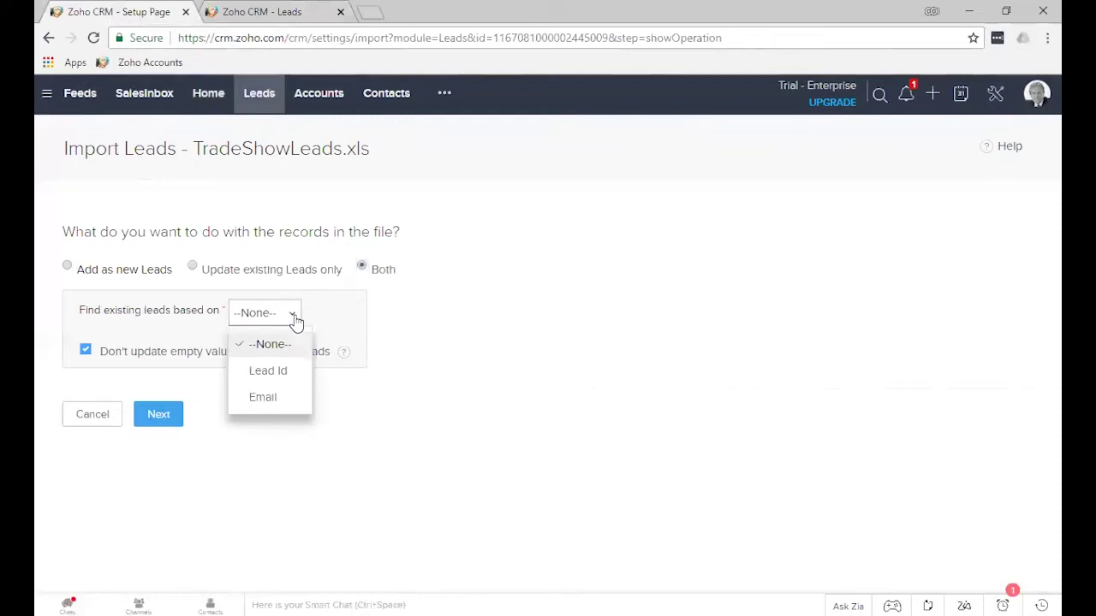
click(264, 397)
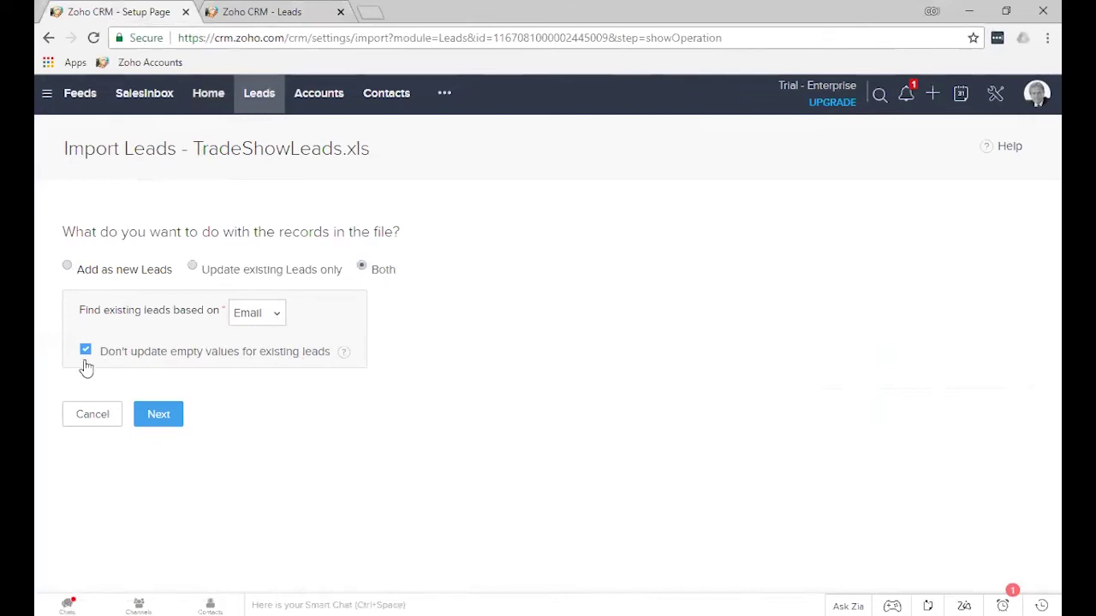
mouse_move(344, 354)
click(85, 351)
click(85, 351)
click(161, 418)
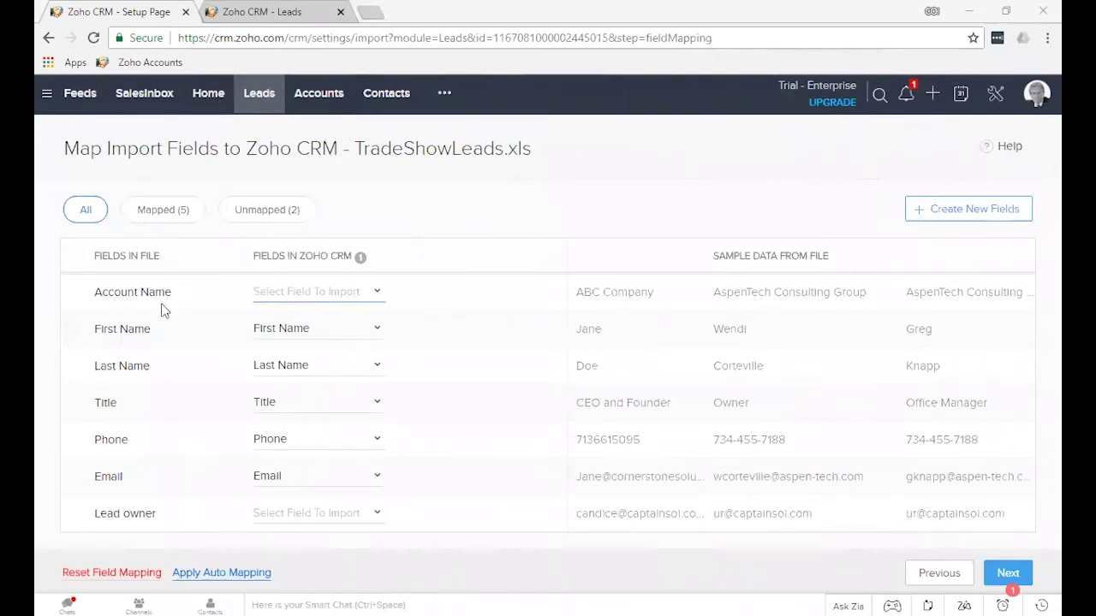
Map the file's Account Name field to Company and apply auto mapping to the remaining fields
click(379, 296)
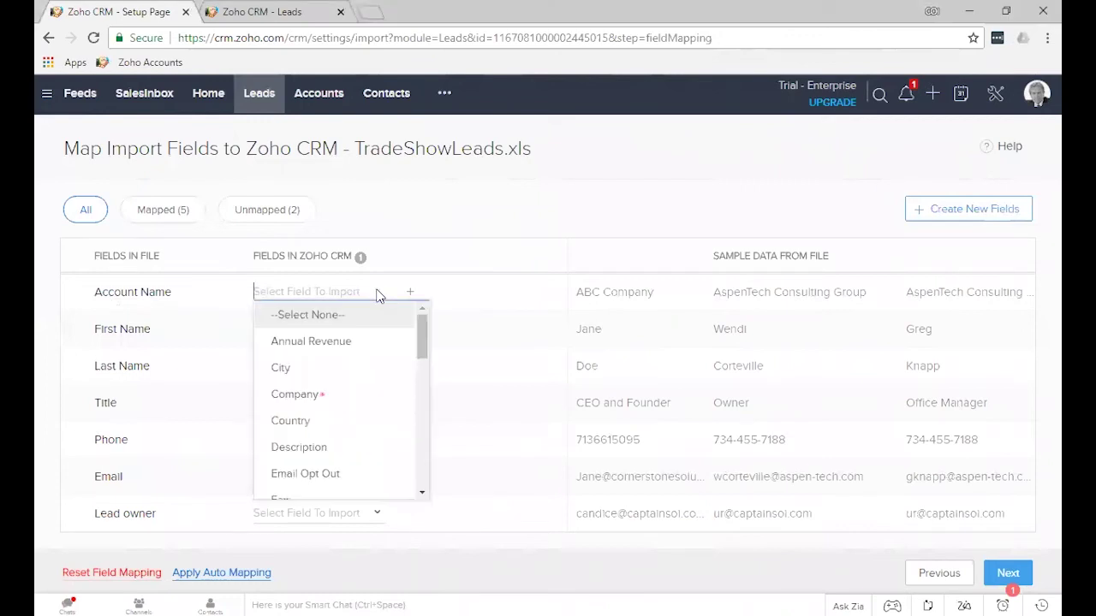
click(331, 394)
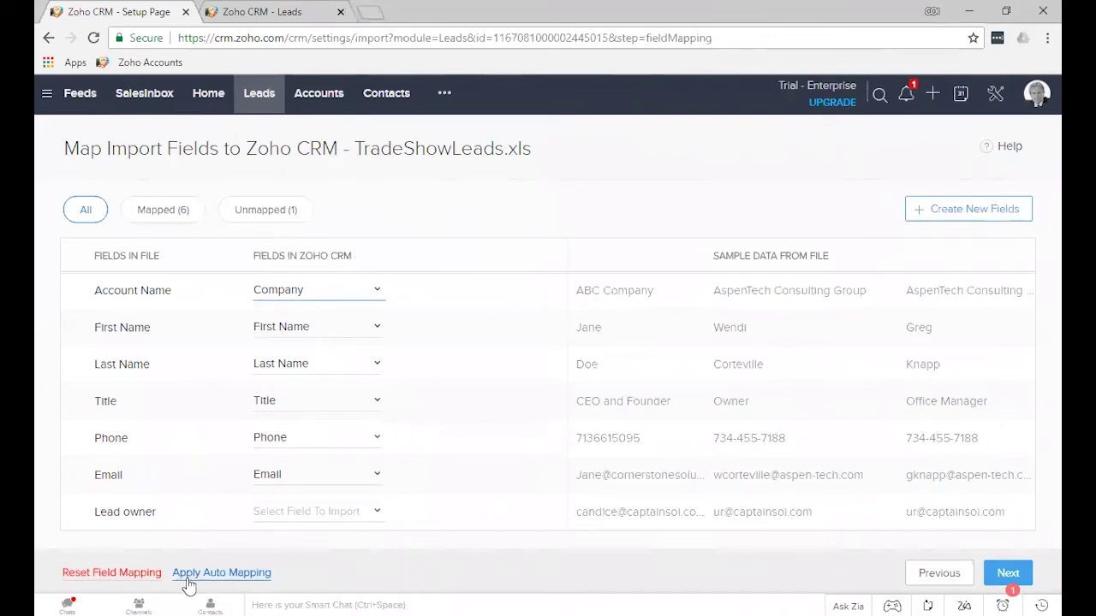
click(214, 573)
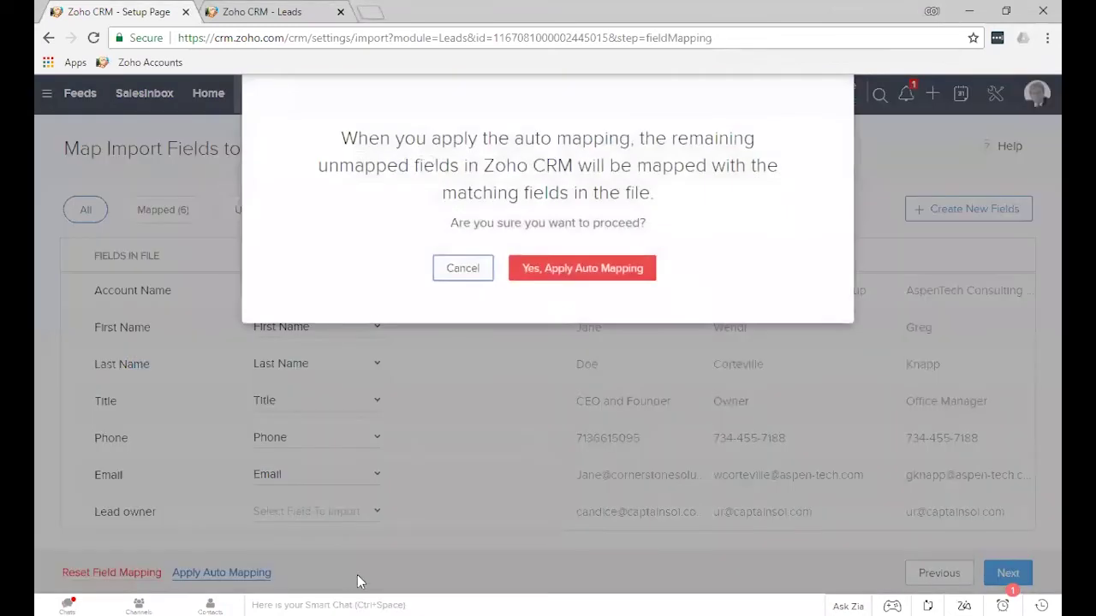
click(625, 284)
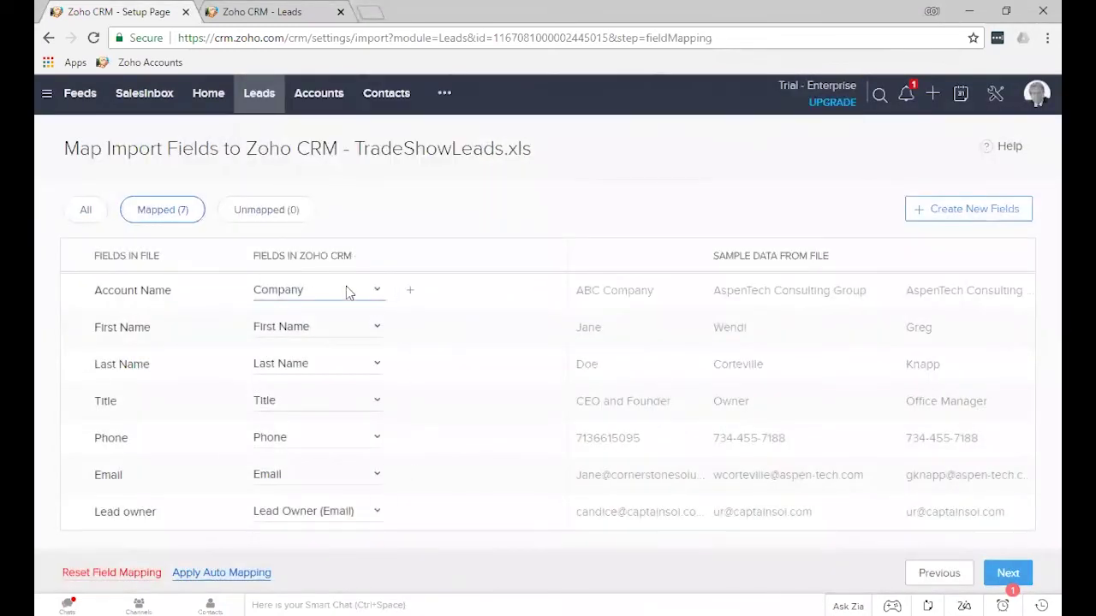
Set the Lead owner field to map to Lead Owner (Email) and check the unmapped and mapped field lists
click(375, 513)
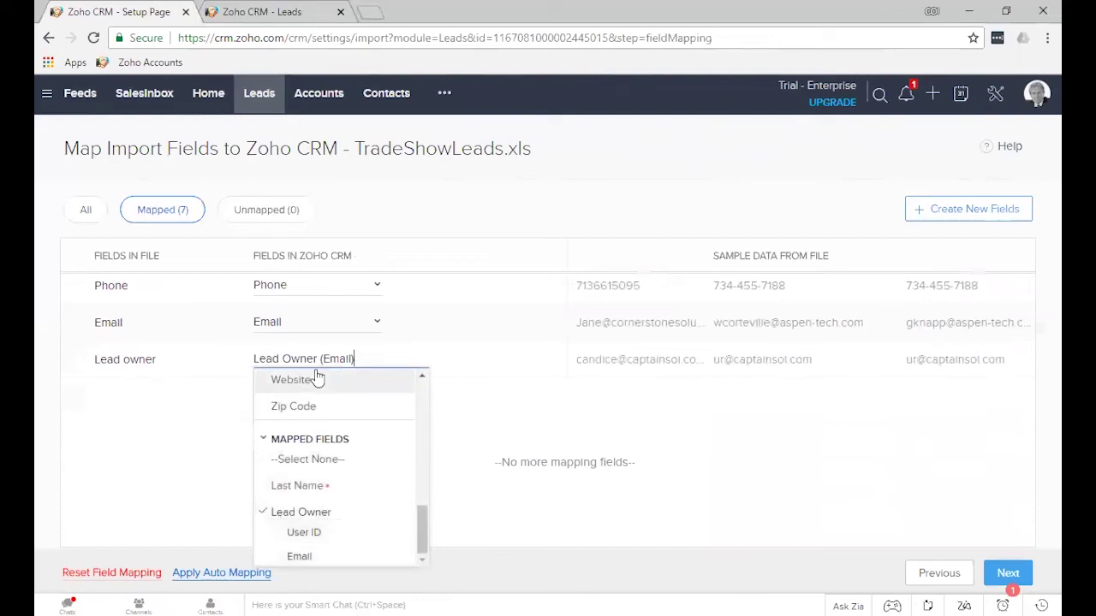
click(313, 561)
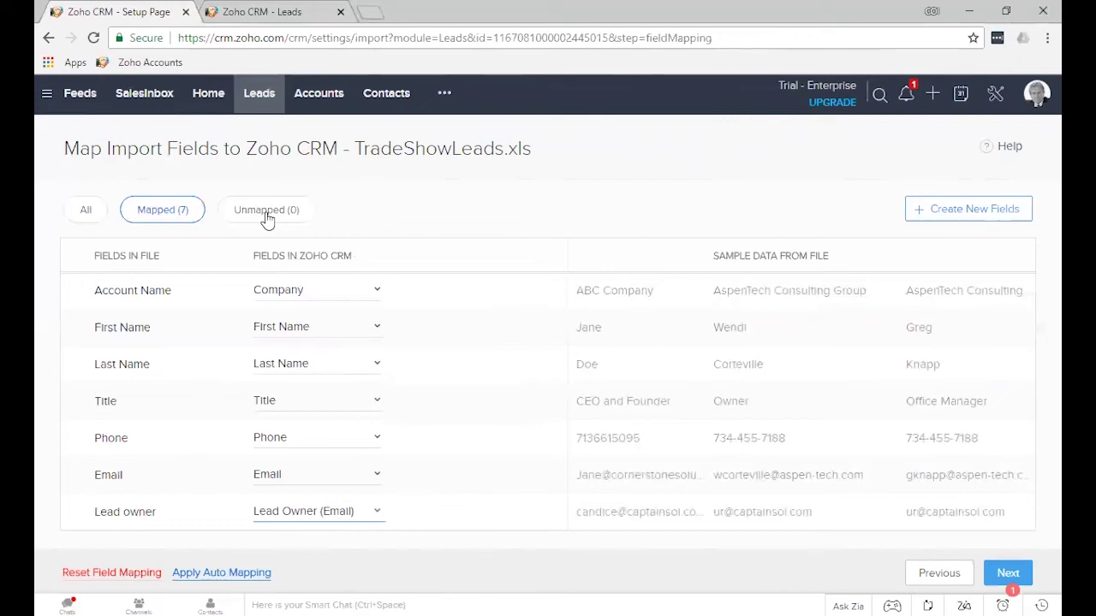
click(267, 216)
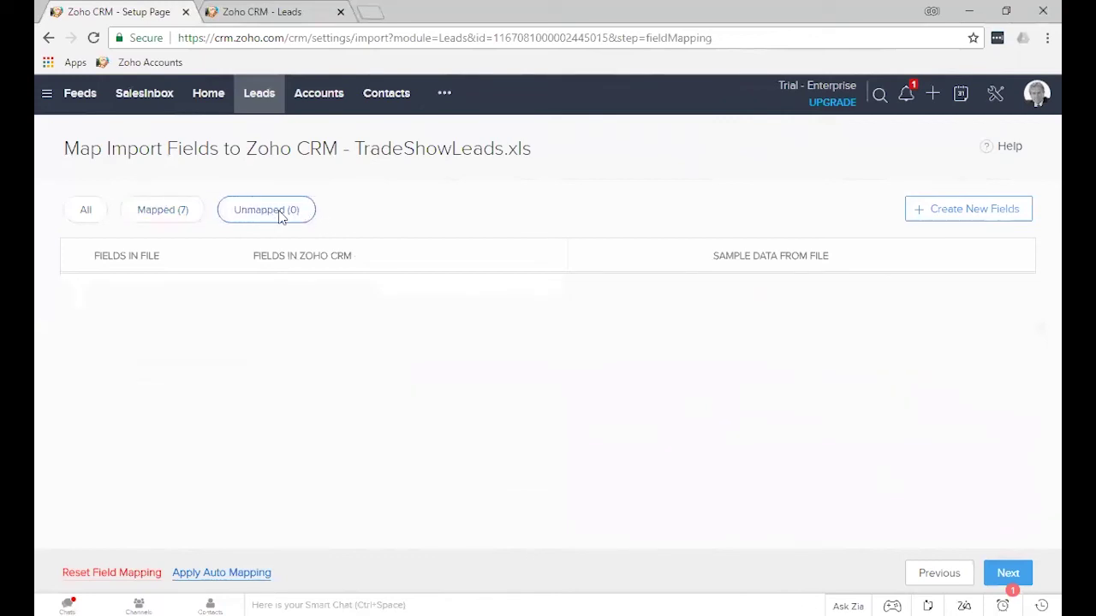
click(161, 217)
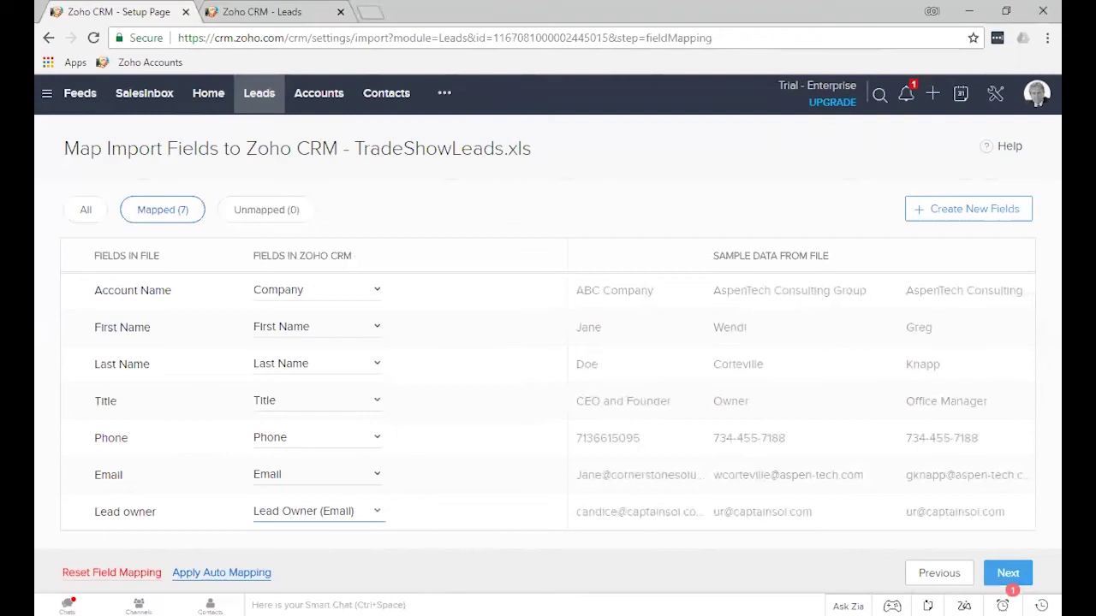
Continue to the import assignment options and assign Trade Show as the lead source
click(1006, 575)
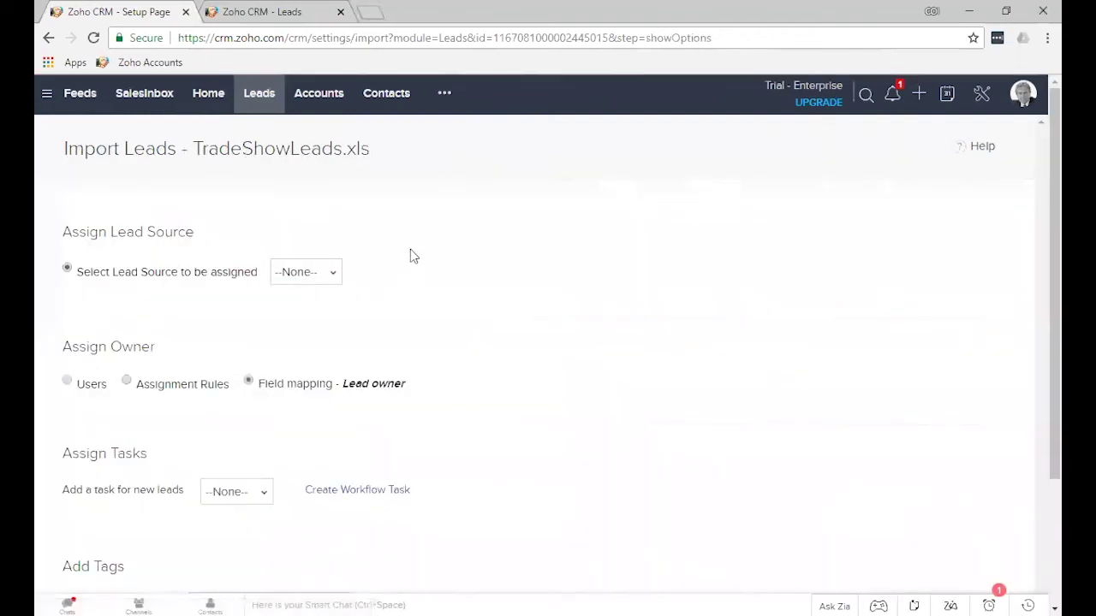
click(330, 276)
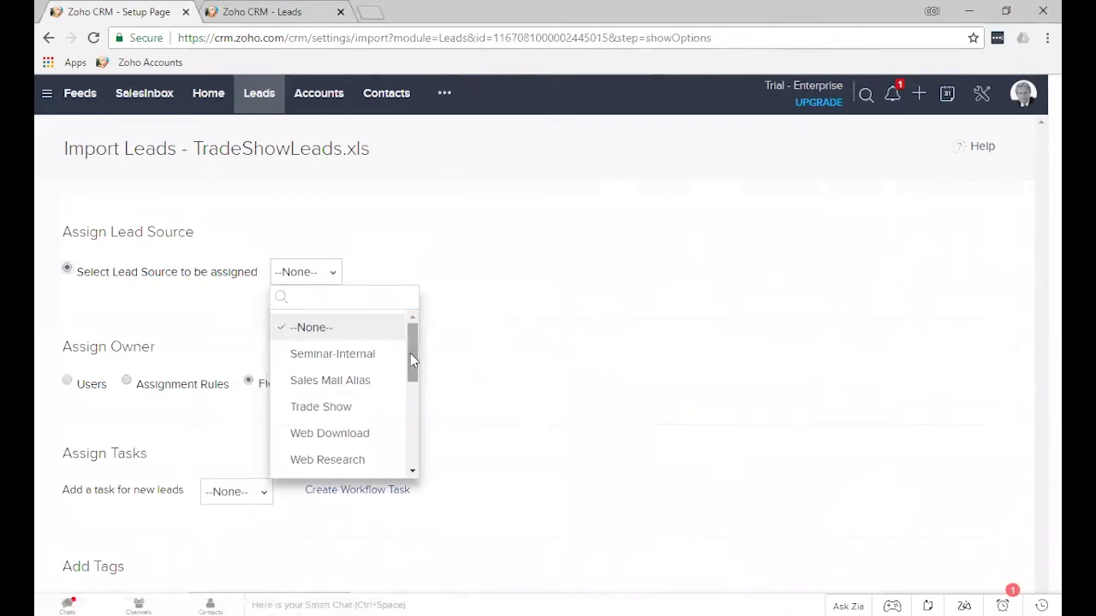
click(342, 408)
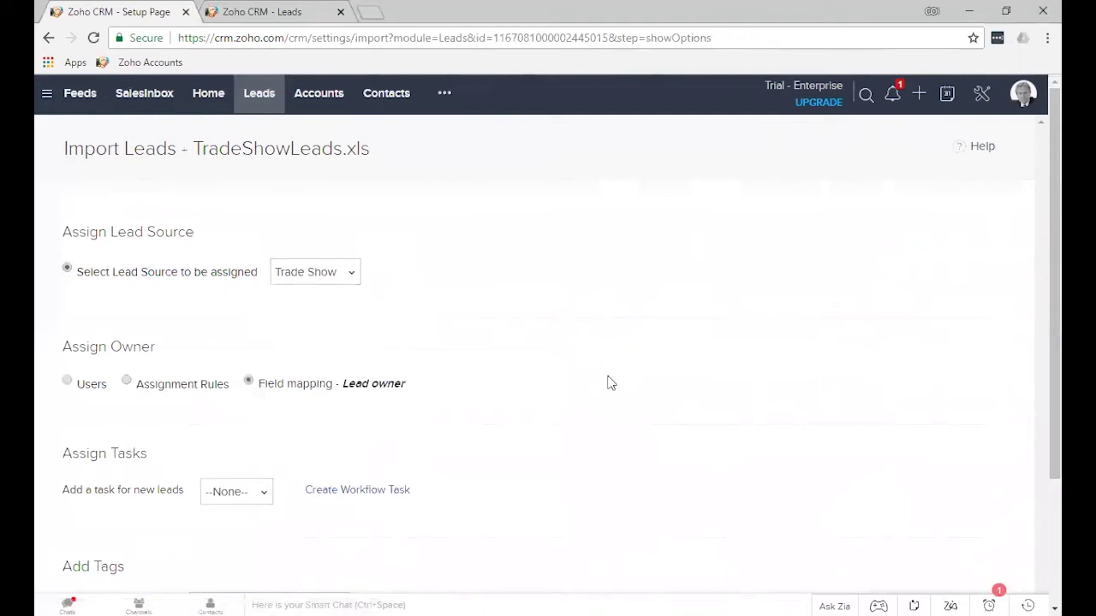
Look through the Users and Assignment Rules owner options and the task choices, leaving owner assignment on Field mapping
scroll(531, 372, down, 1)
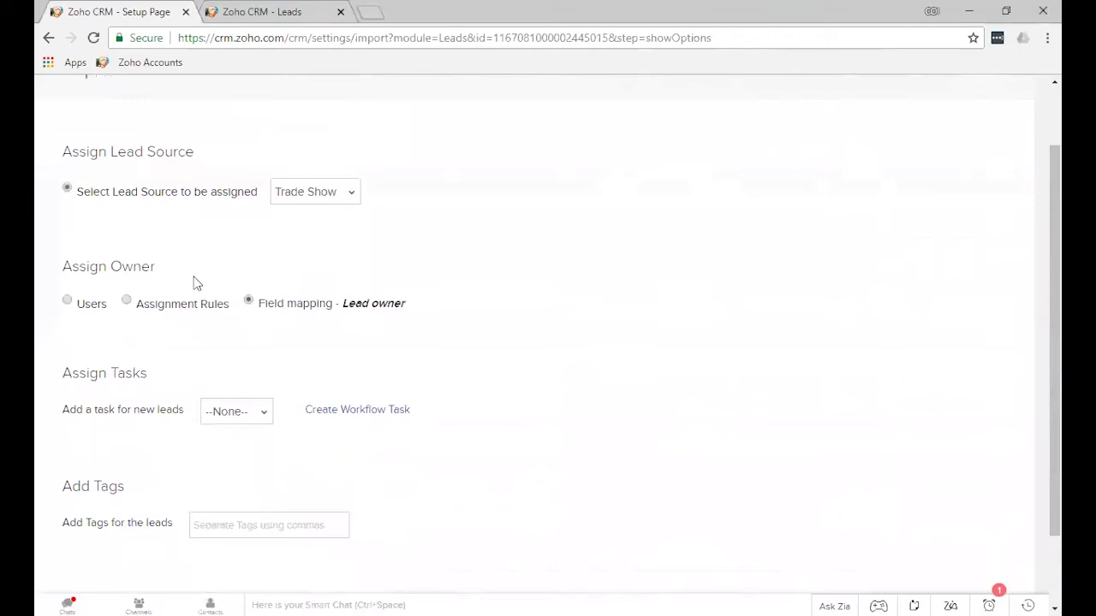
click(69, 305)
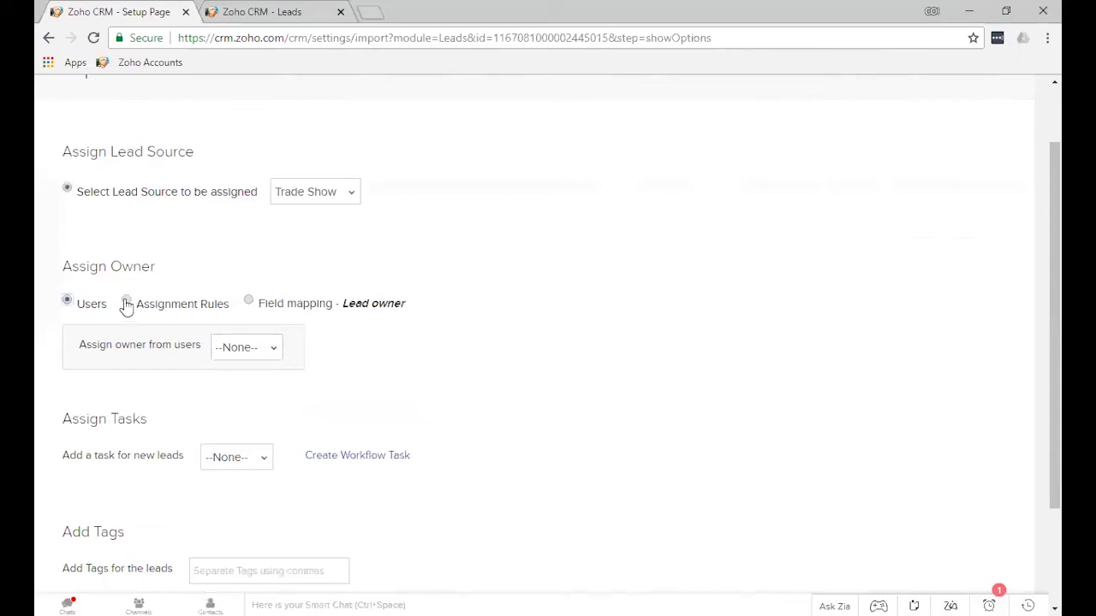
click(127, 305)
click(353, 349)
click(582, 323)
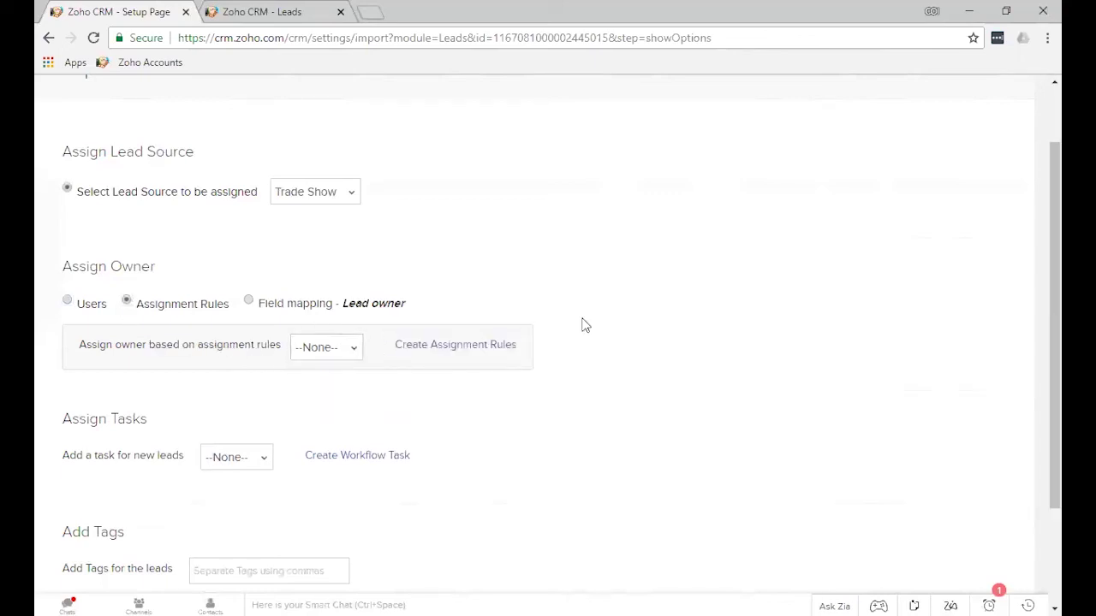
click(249, 301)
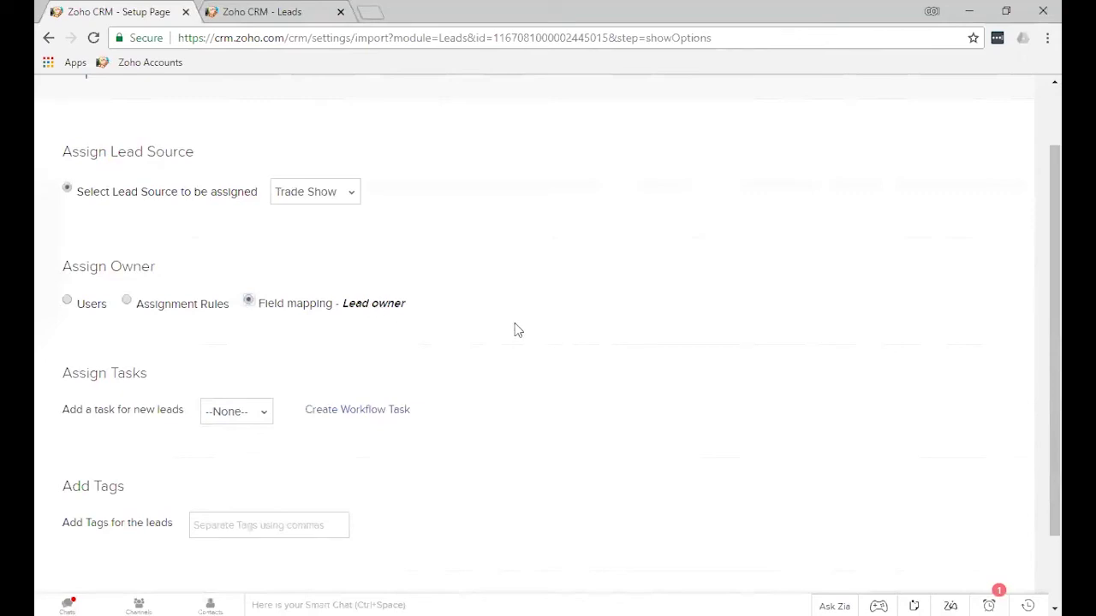
click(265, 417)
click(266, 417)
Add the new tag 2018 Trade Show for the leads being imported
scroll(575, 408, down, 2)
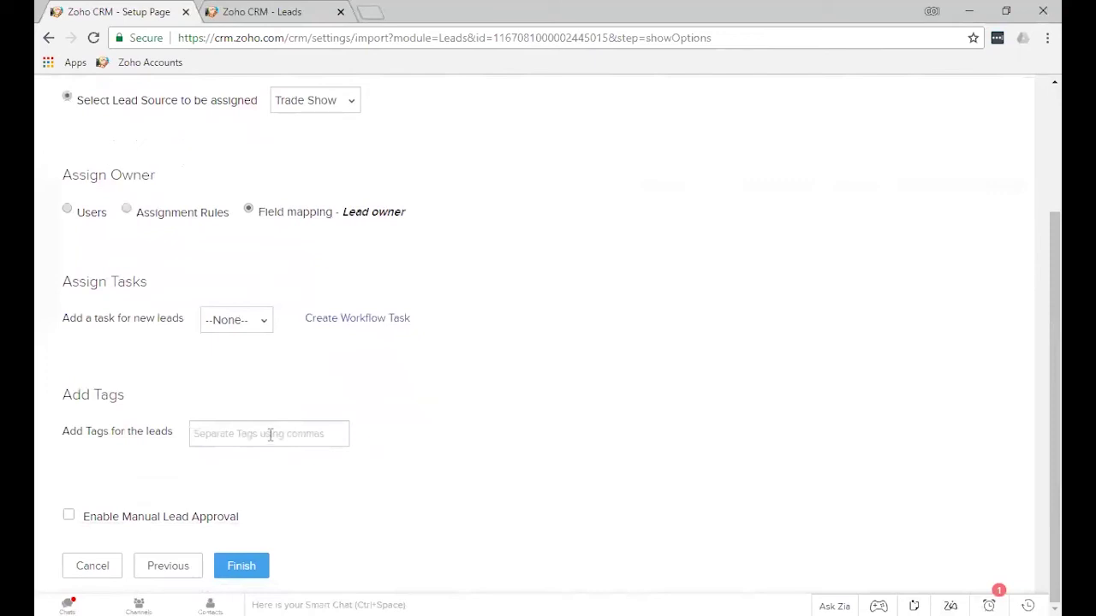
text(2018)
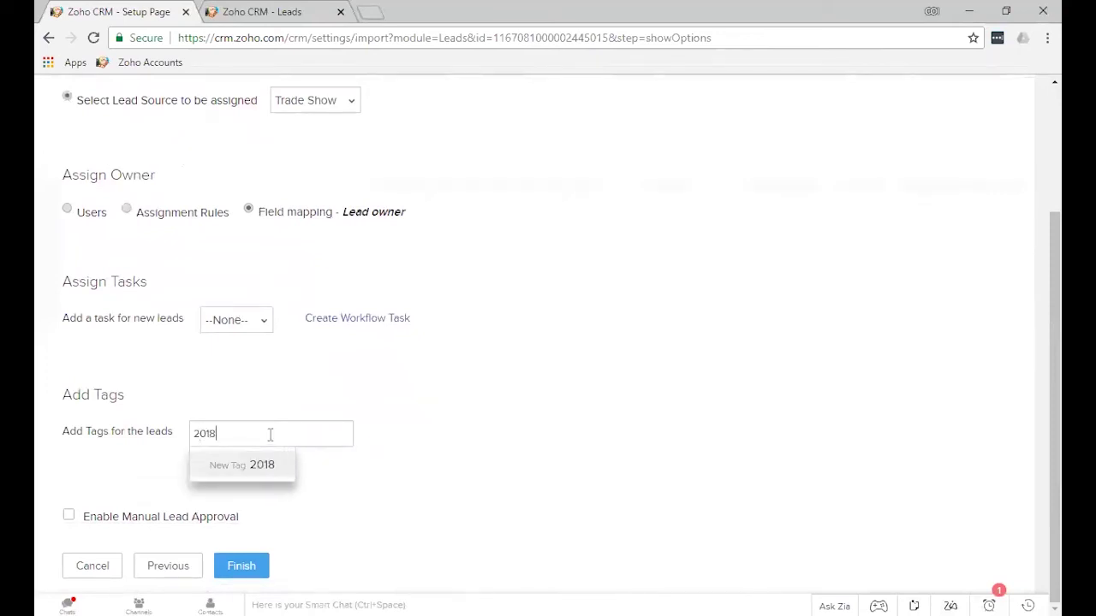
text( Trade)
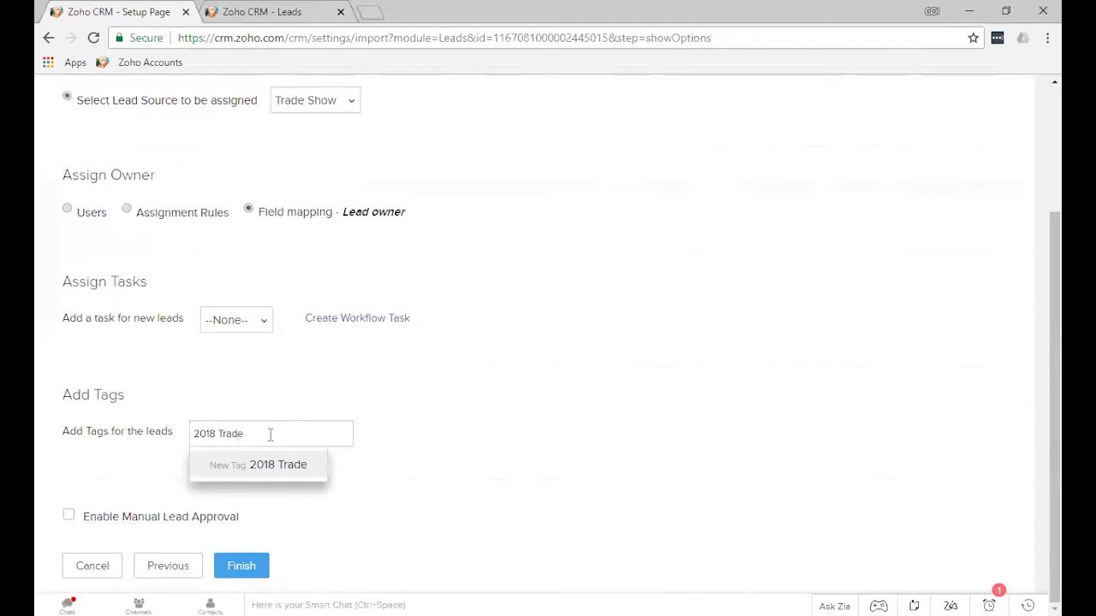
text( Show)
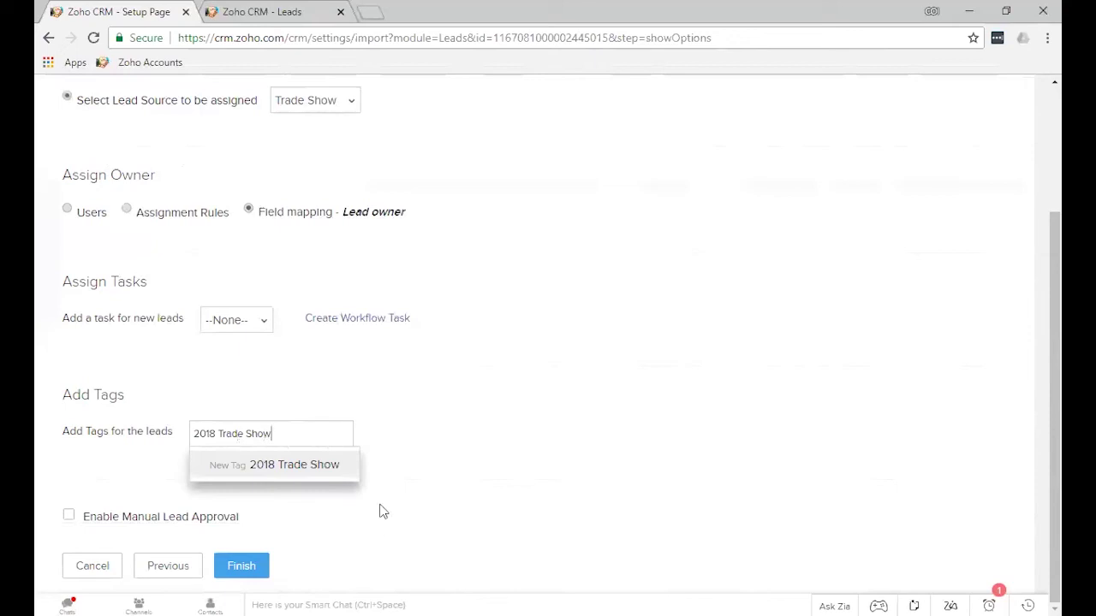
key(Return)
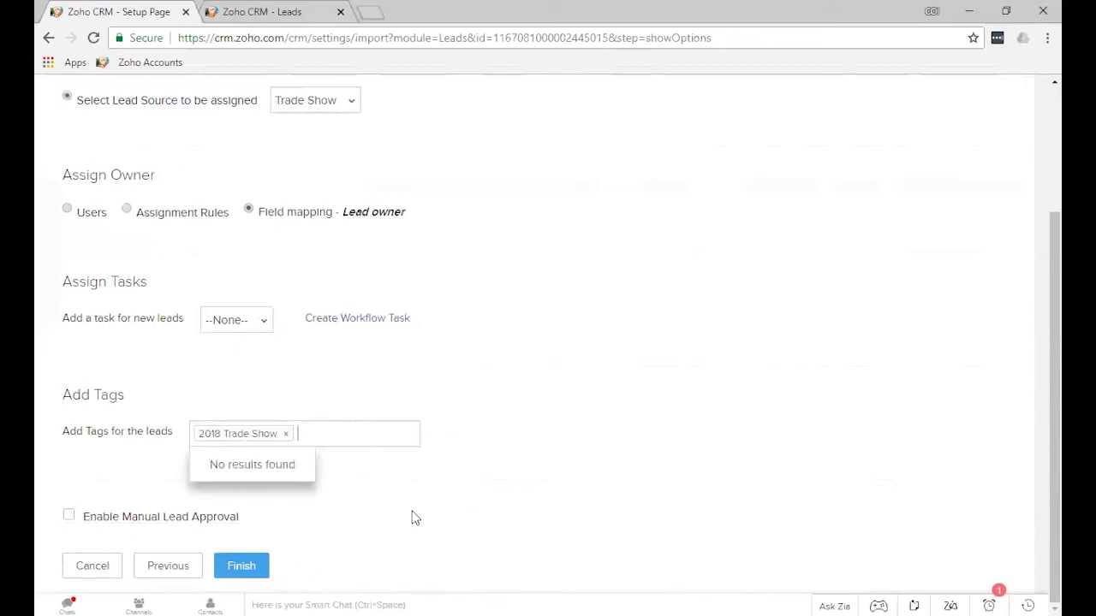
Finish the leads import and dismiss the scheduling message and the import status notice
click(333, 566)
click(238, 567)
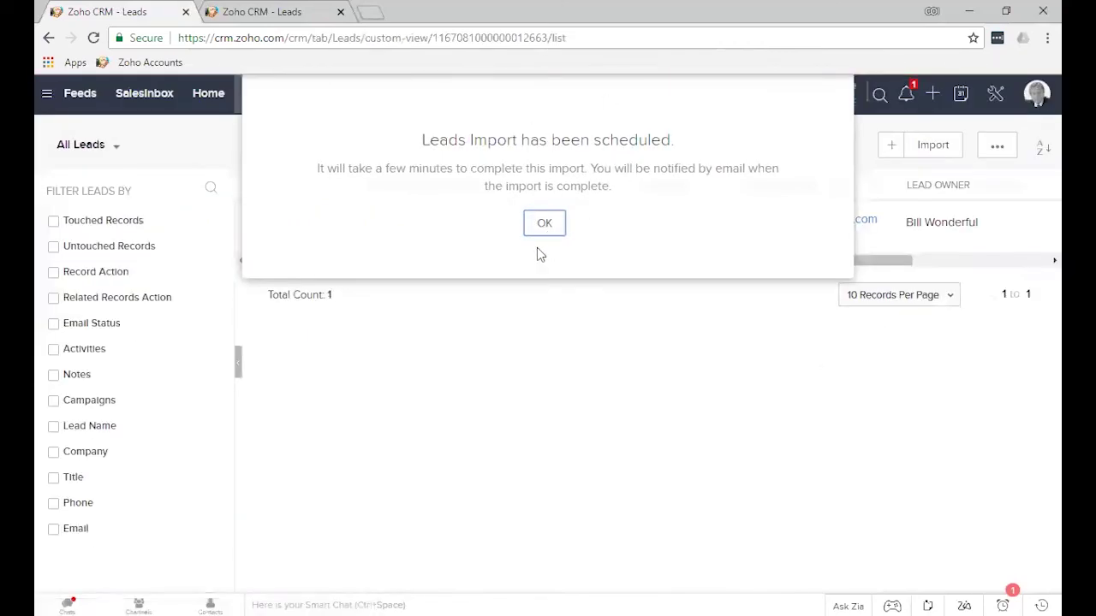
click(544, 224)
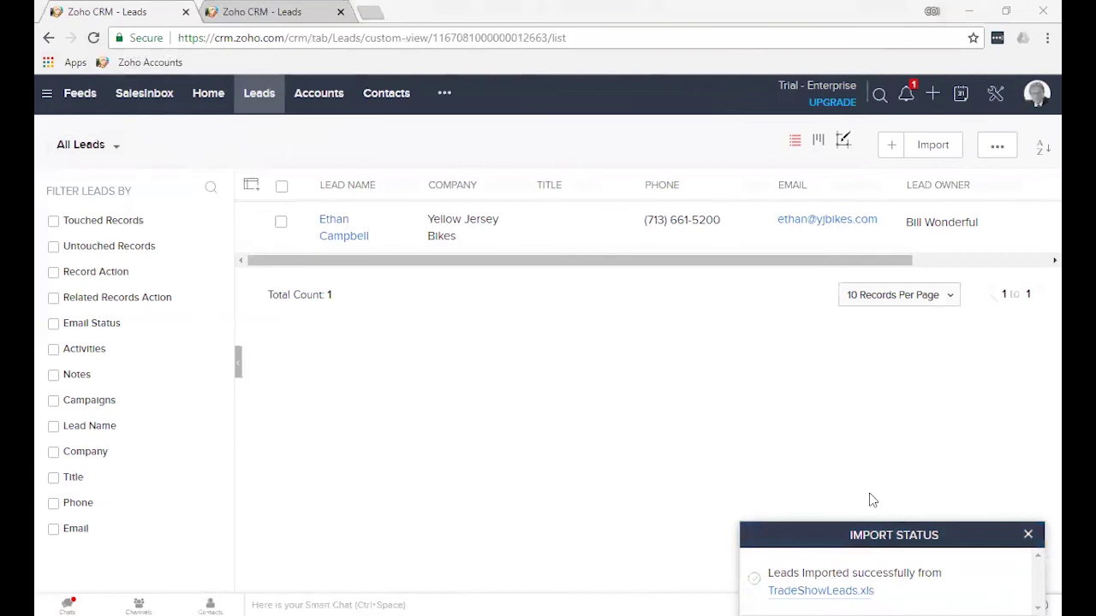
click(1028, 537)
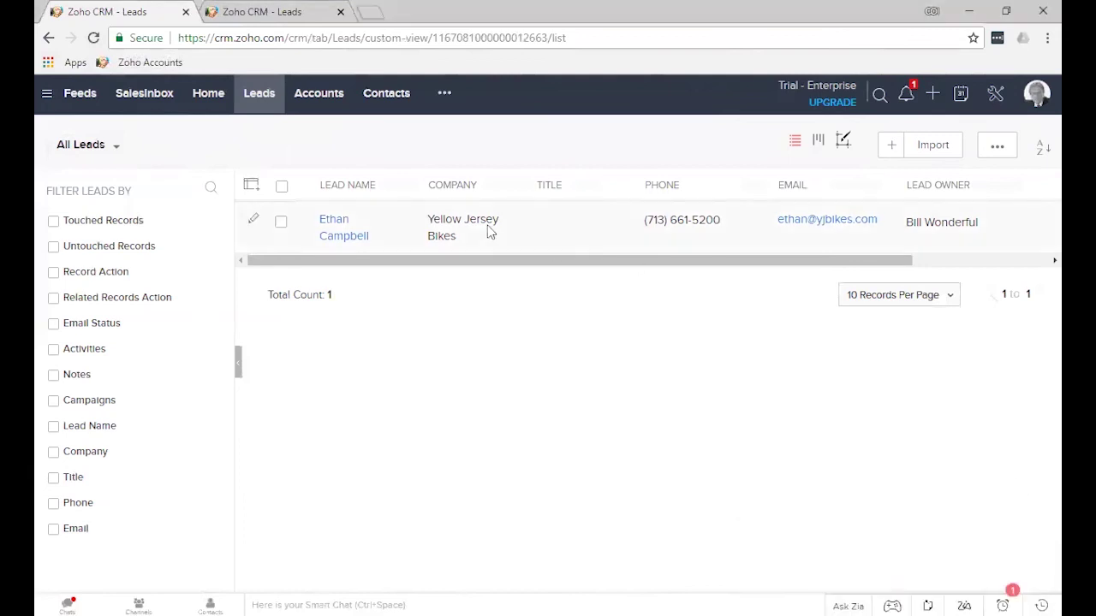
Refresh the All Leads list and examine the imported records on both pages, including their lead owners
click(94, 39)
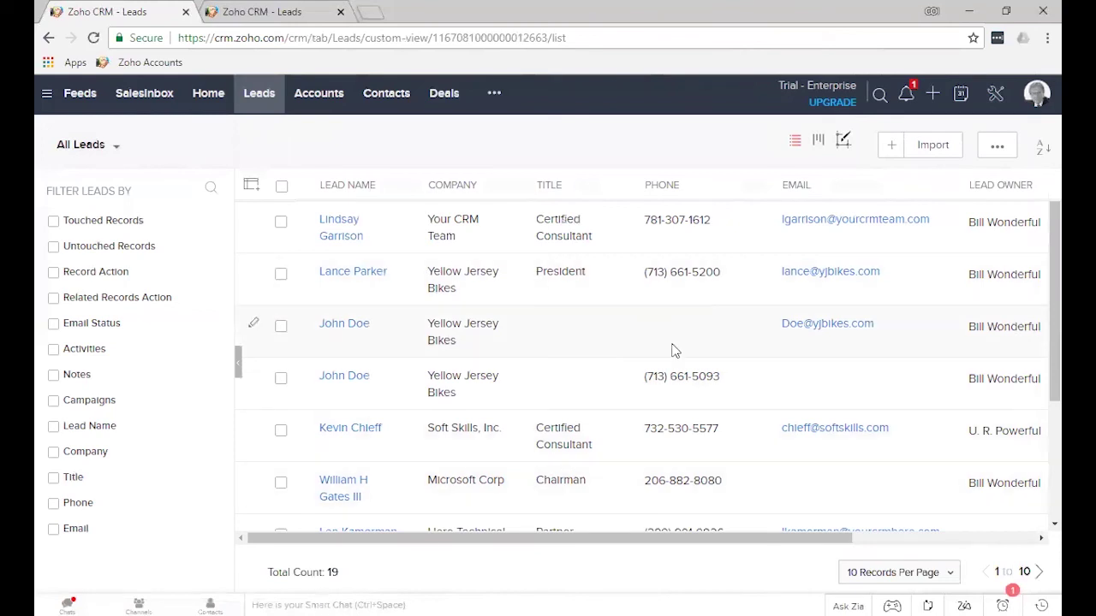
scroll(672, 351, down, 3)
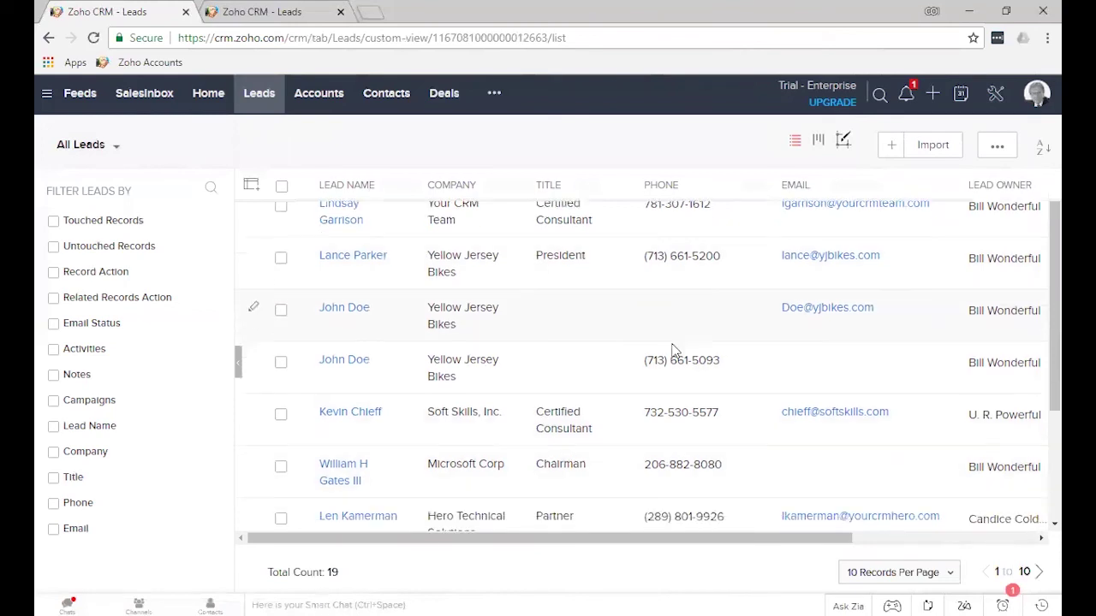
scroll(672, 342, up, 3)
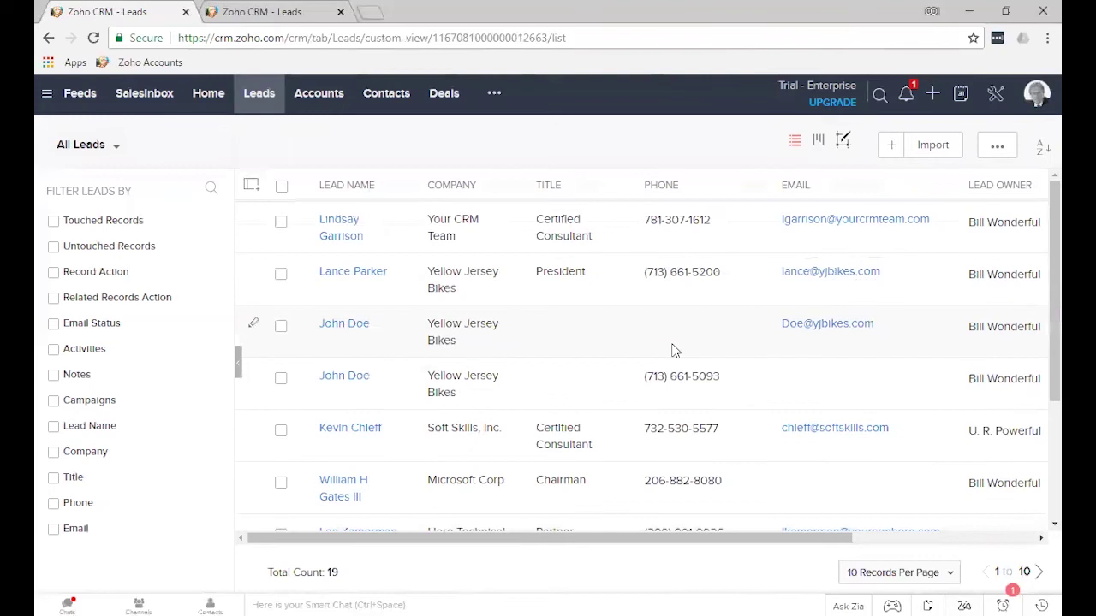
click(1039, 572)
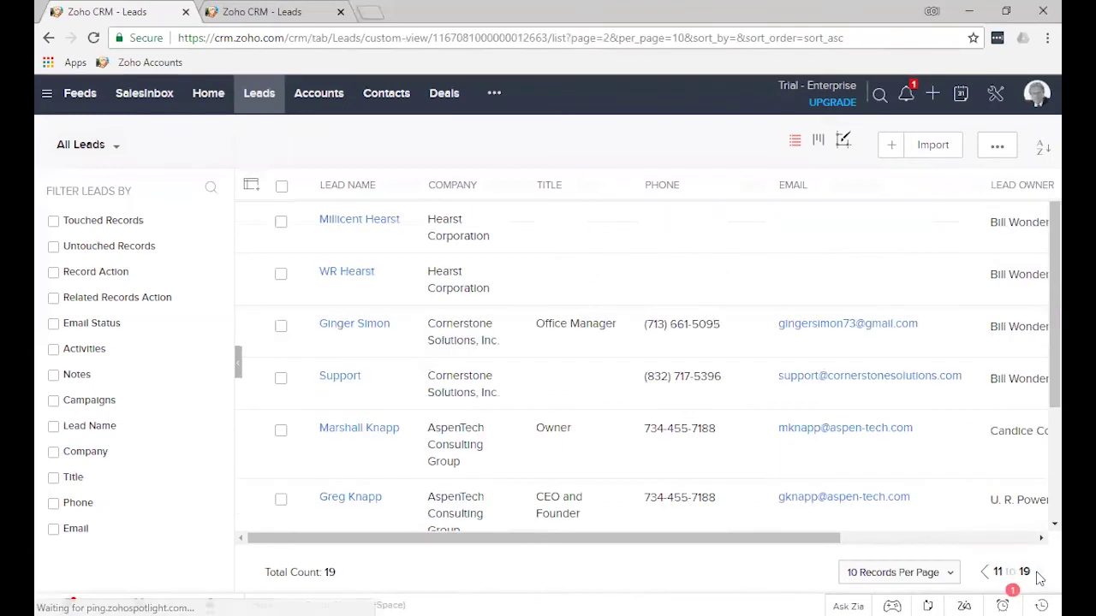
scroll(544, 403, down, 3)
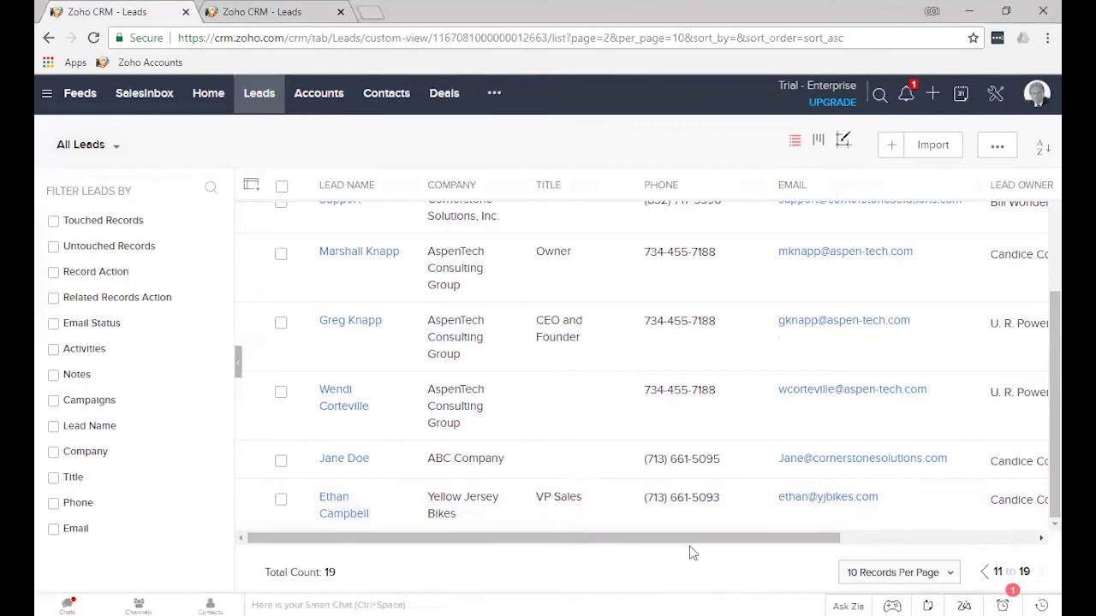
drag(700, 541, 833, 541)
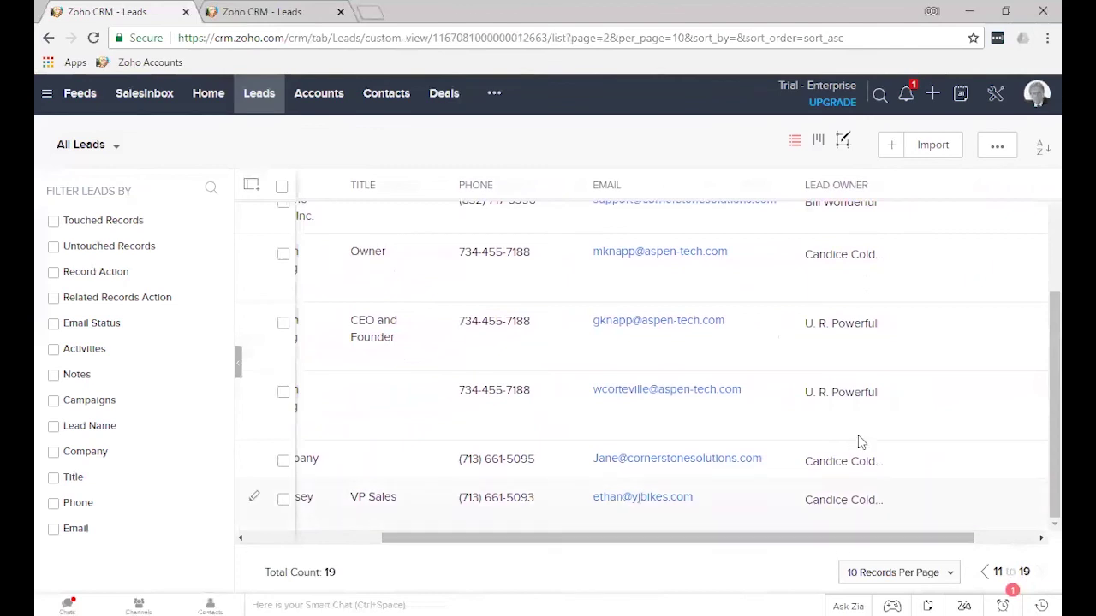
scroll(853, 443, up, 2)
mouse_move(860, 435)
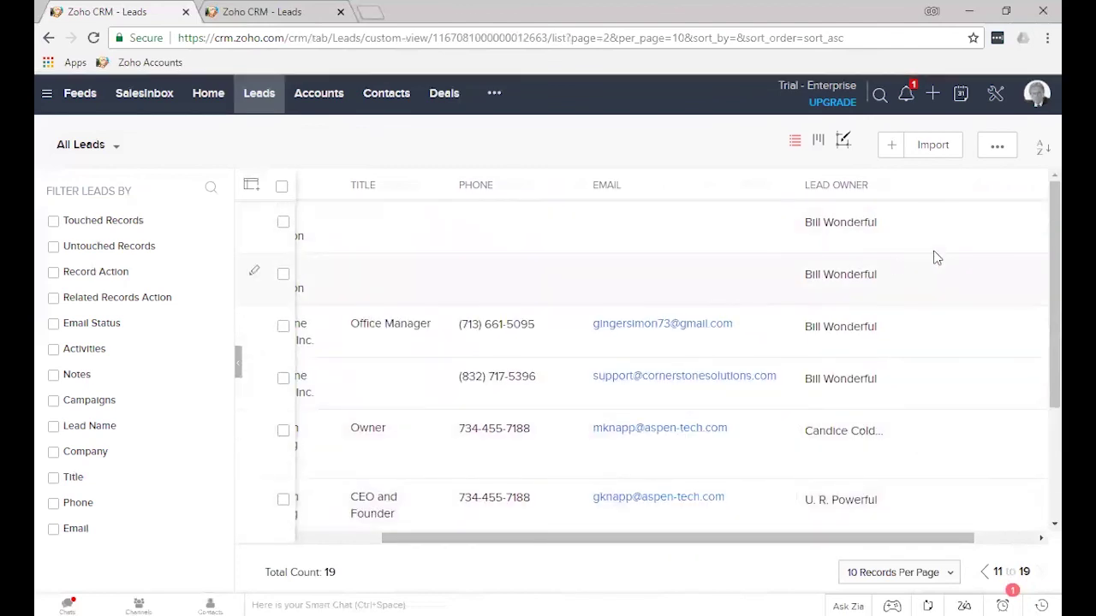
drag(777, 541, 569, 548)
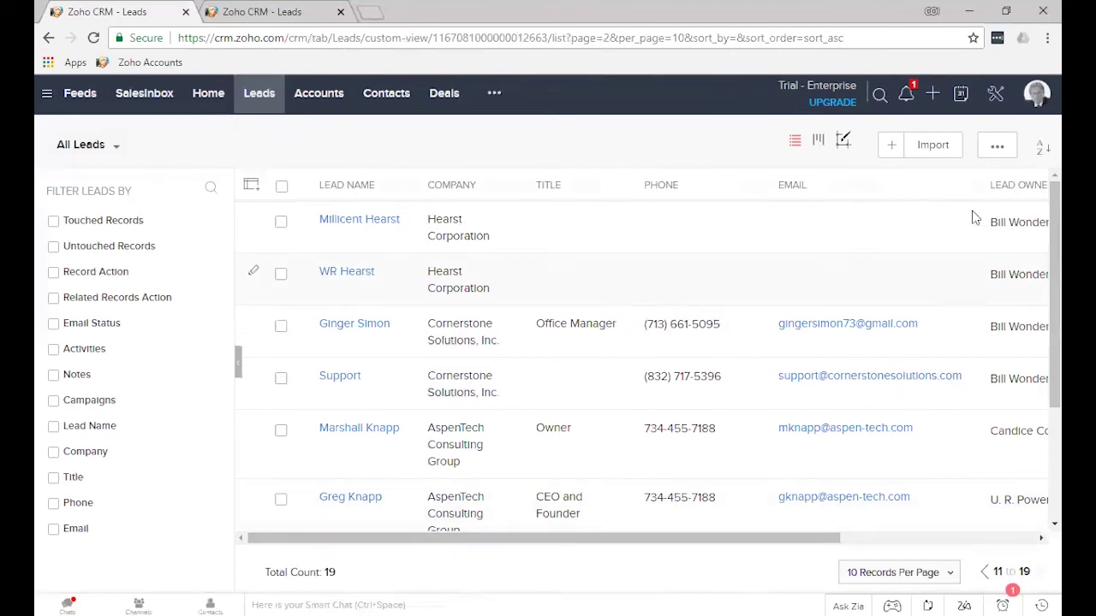
Open the Support lead of Cornerstone Solutions, Inc. and check its tag, owner and lead source without changing the record
click(342, 381)
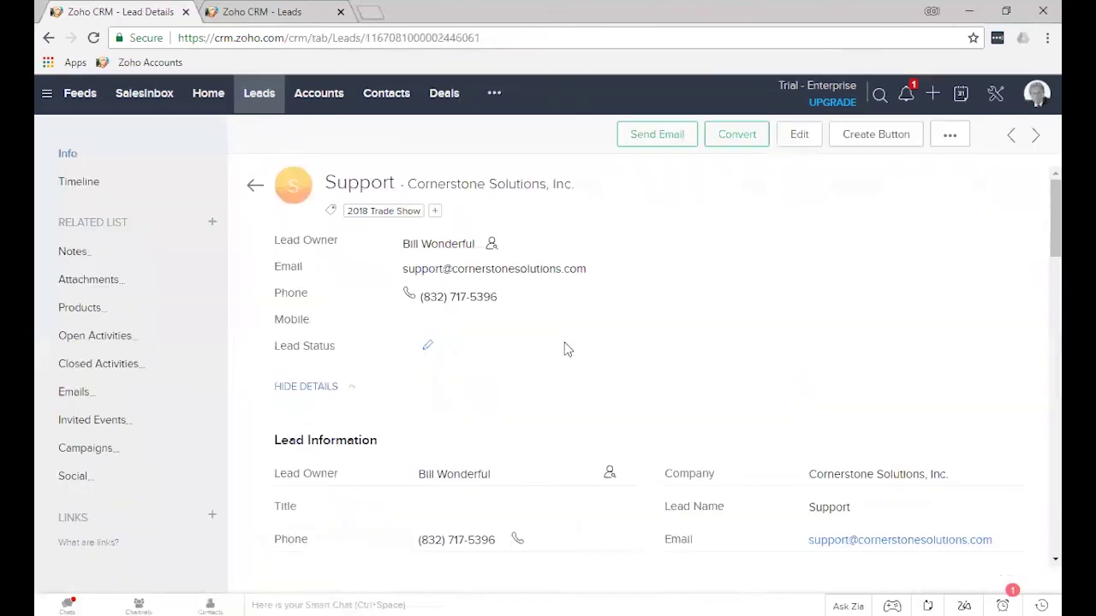
click(817, 141)
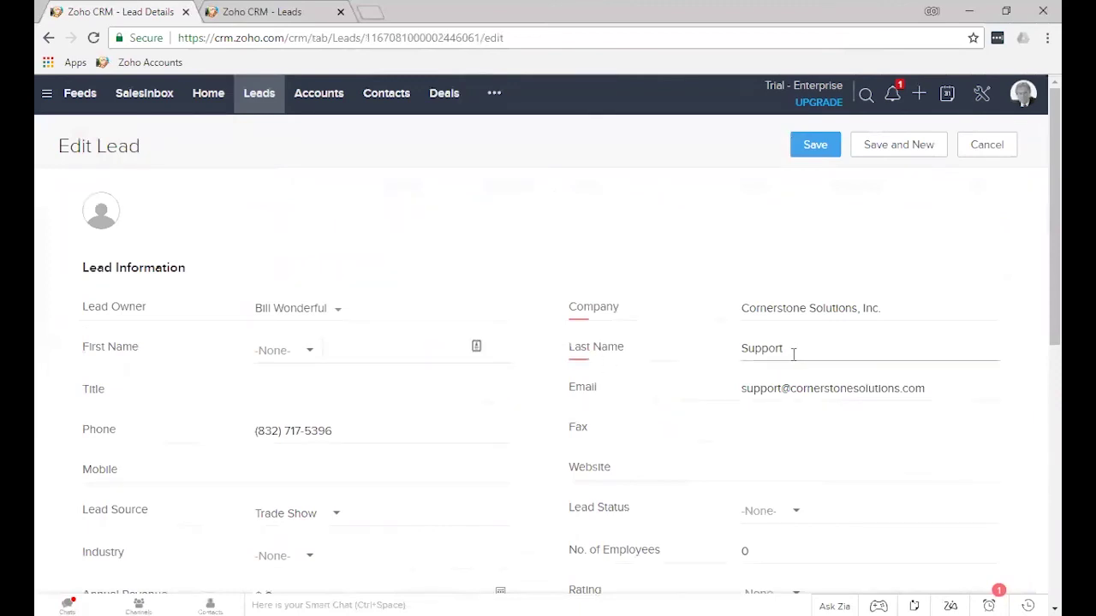
click(996, 151)
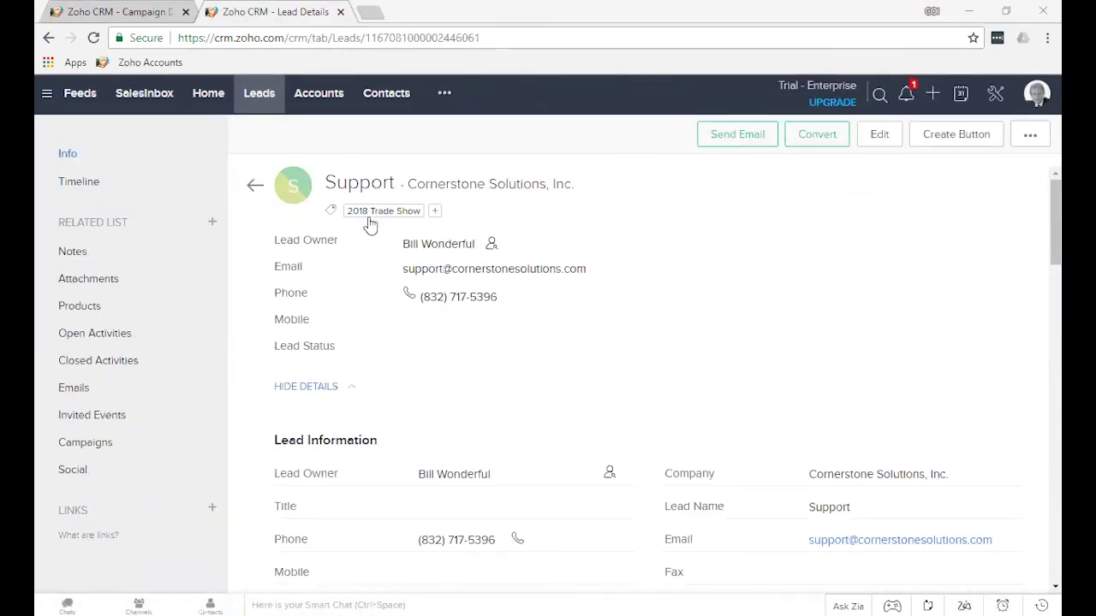
scroll(693, 317, down, 1)
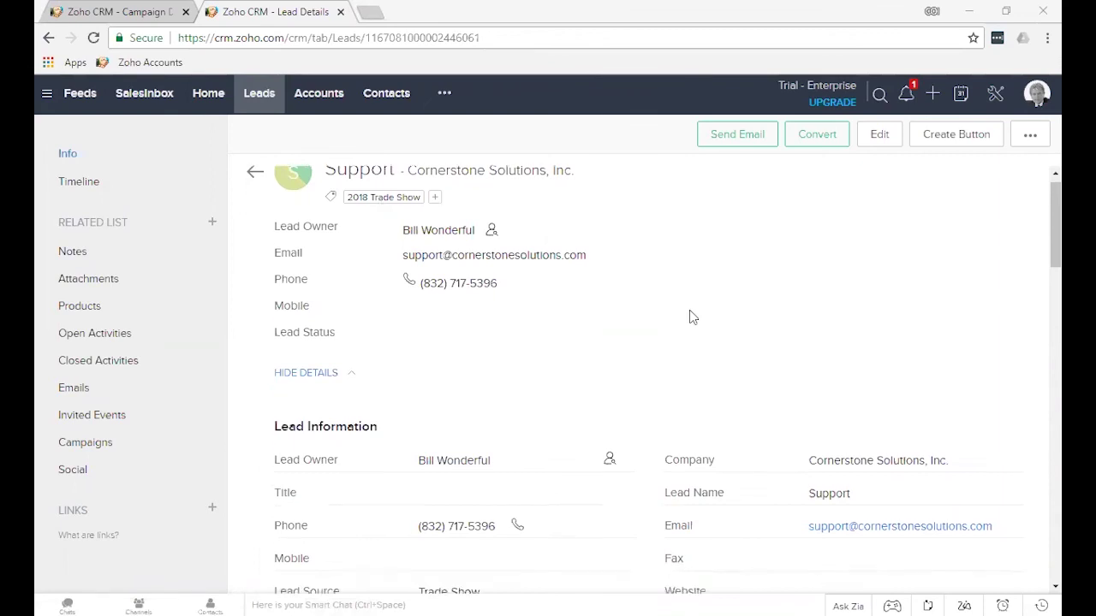
scroll(692, 317, down, 4)
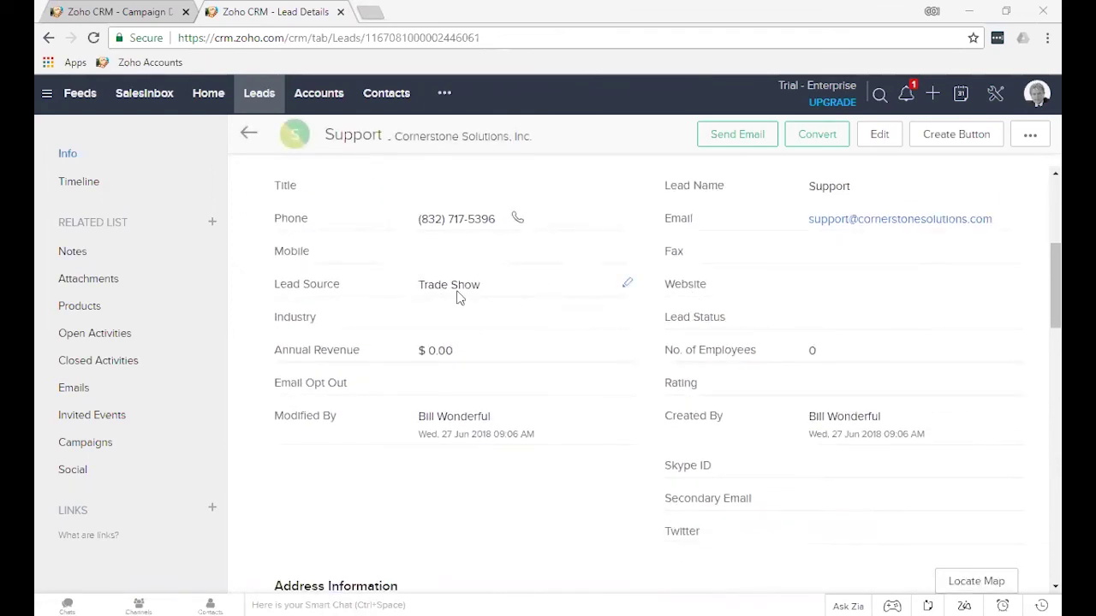
scroll(698, 410, up, 5)
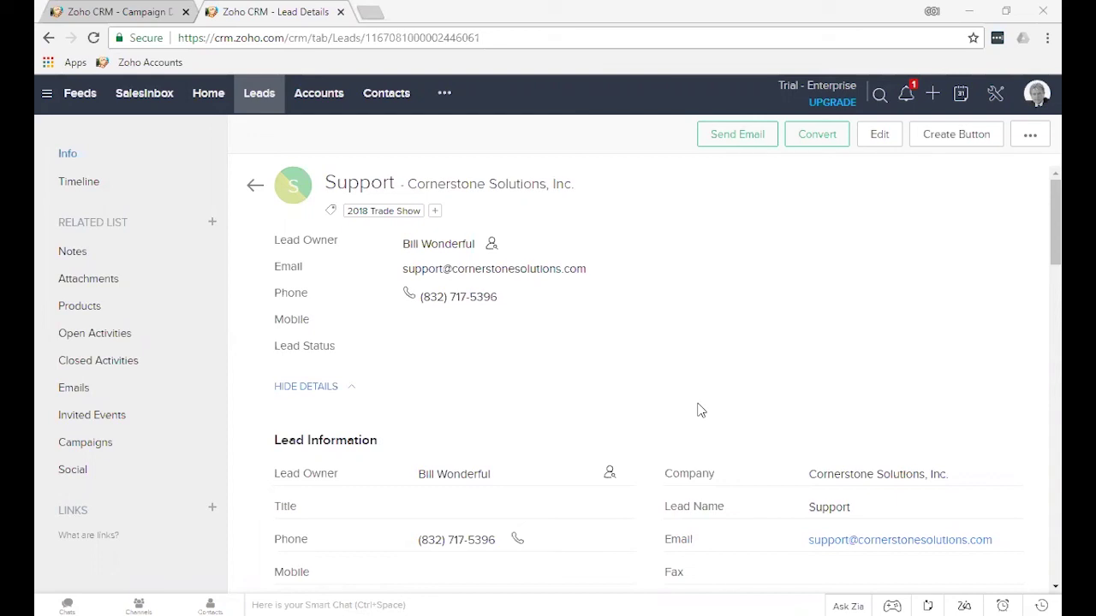
Open the import history in Setup and examine the updated and added records of the TradeShowLeads.xls import
click(994, 97)
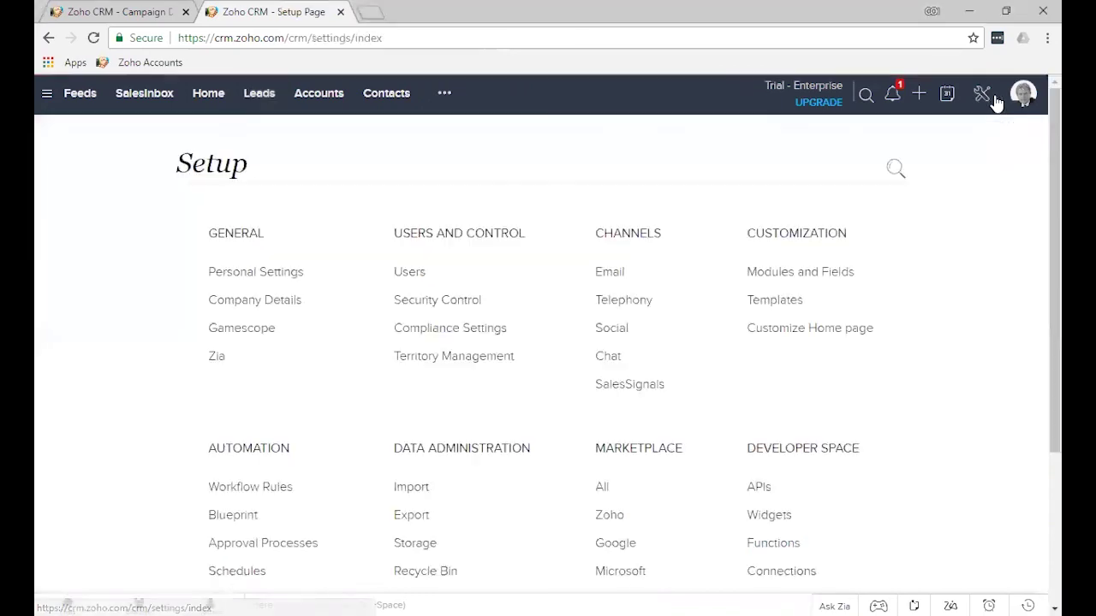
click(413, 488)
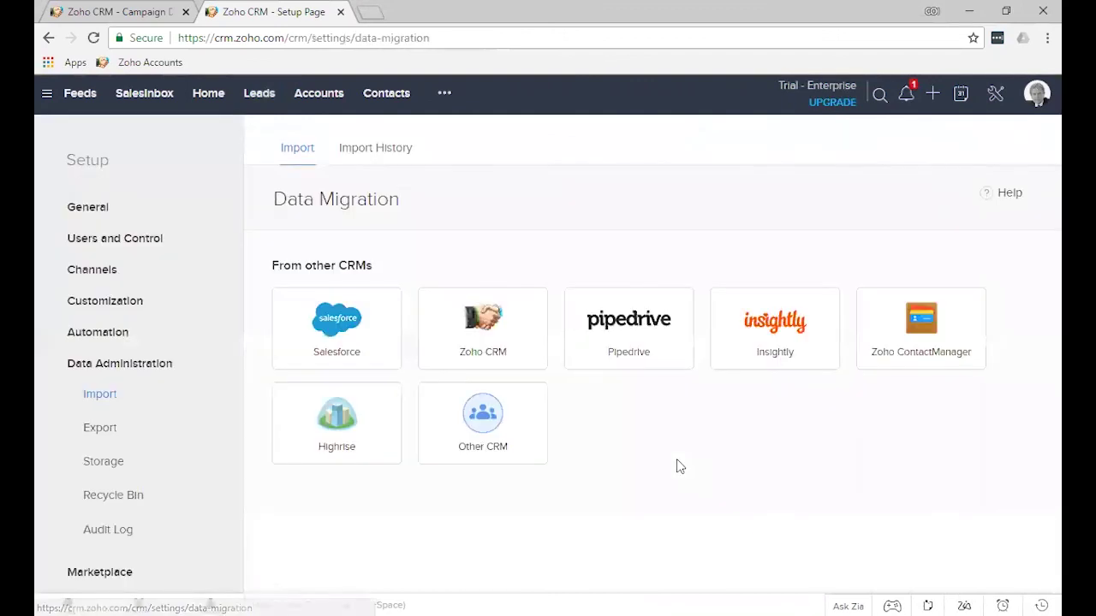
click(383, 150)
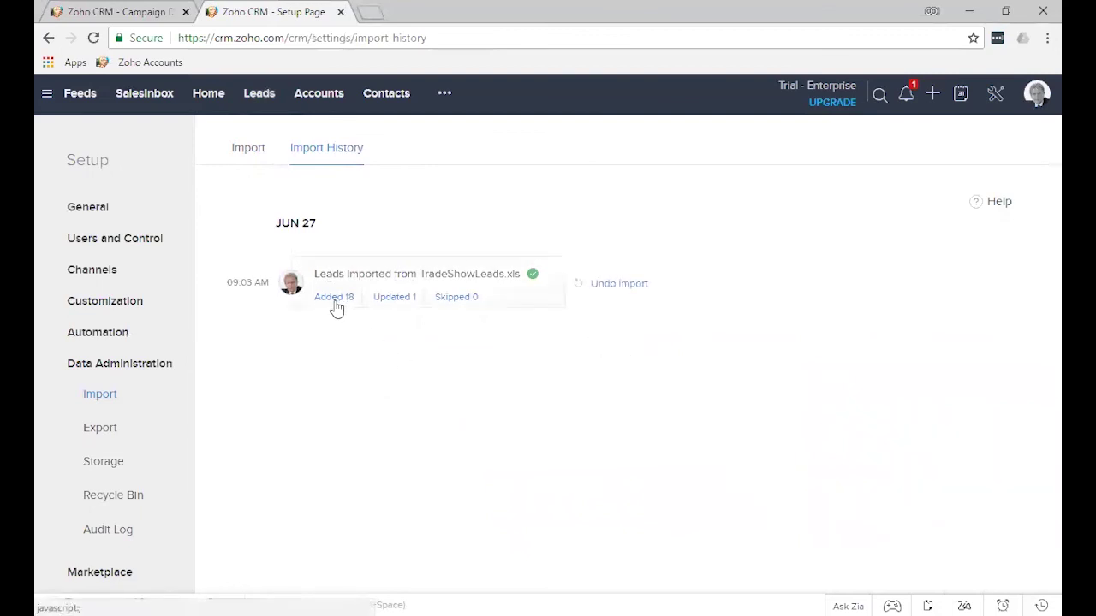
click(400, 301)
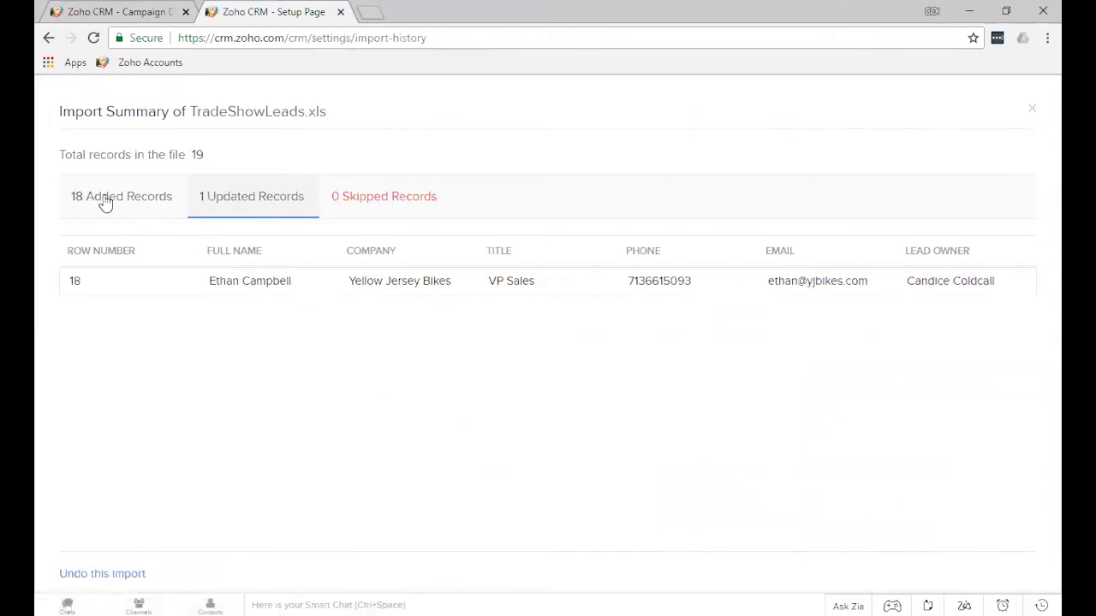
drag(103, 200, 109, 198)
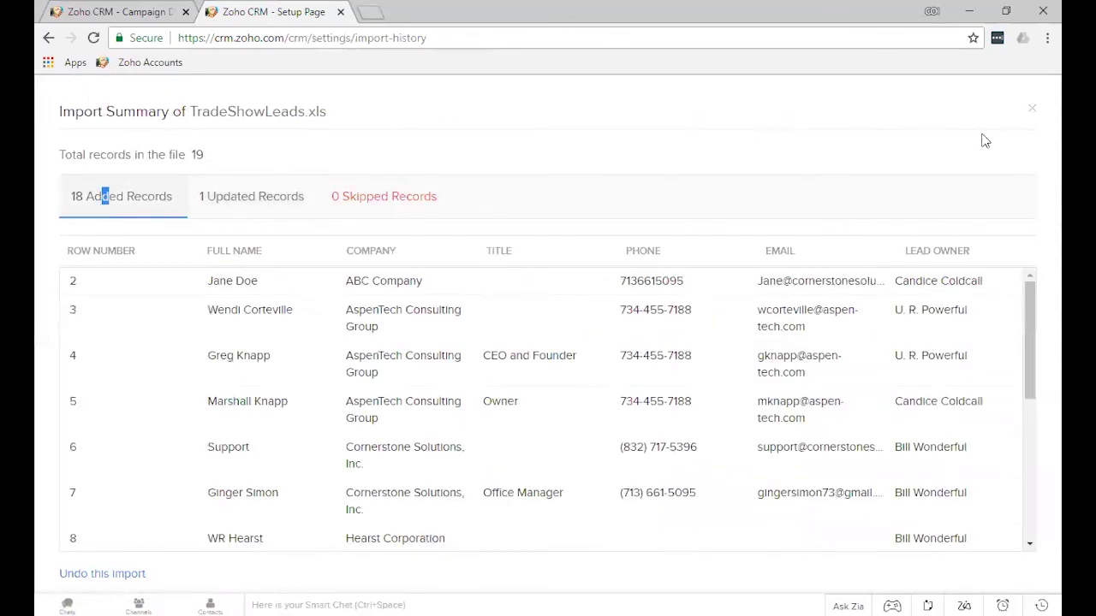
click(1032, 110)
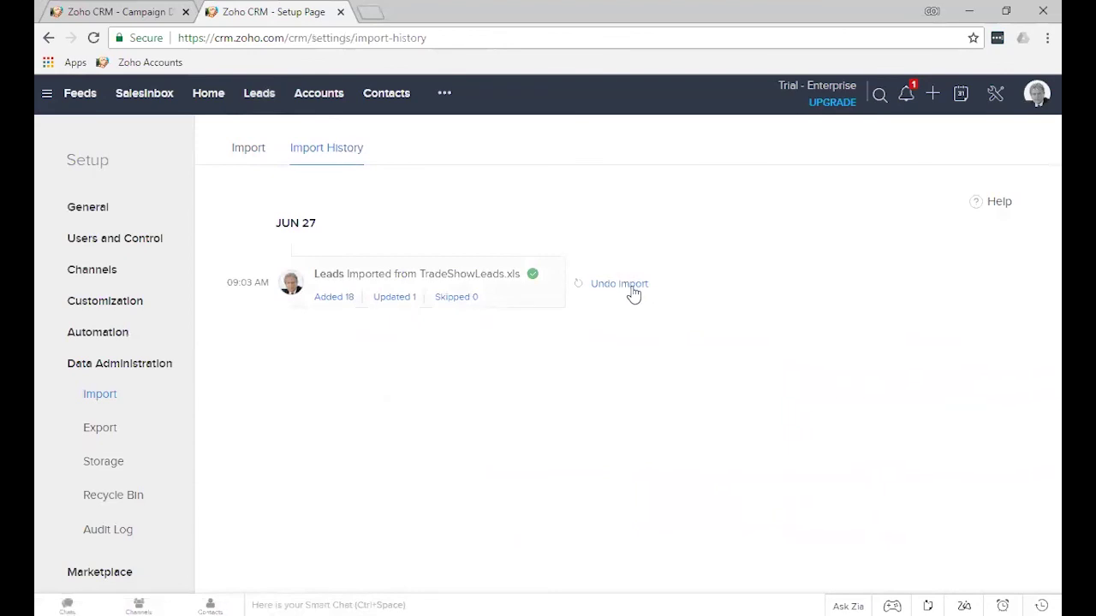
click(406, 298)
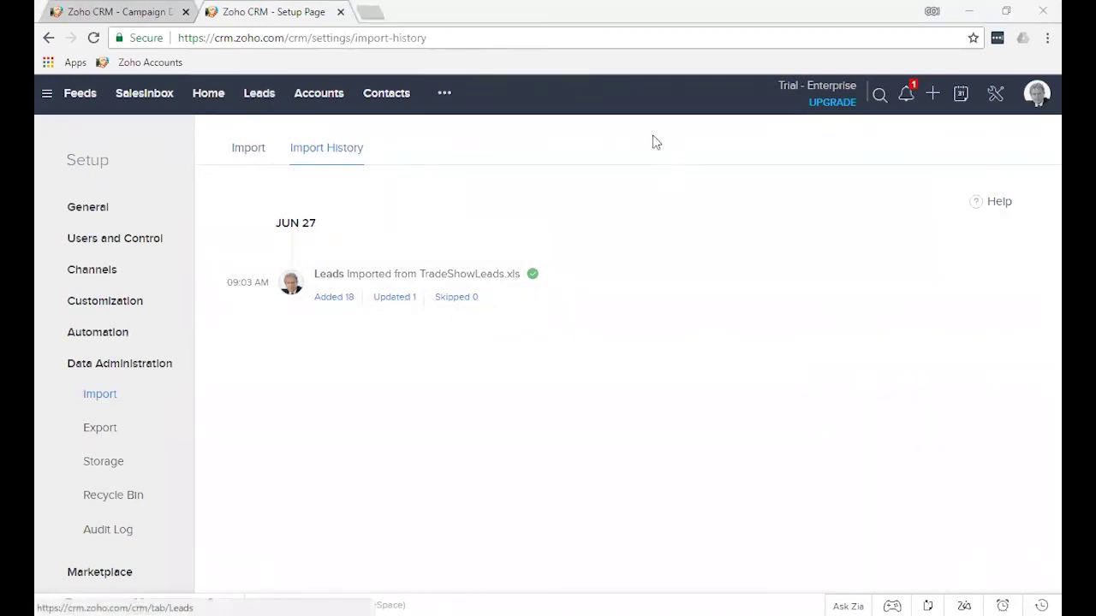